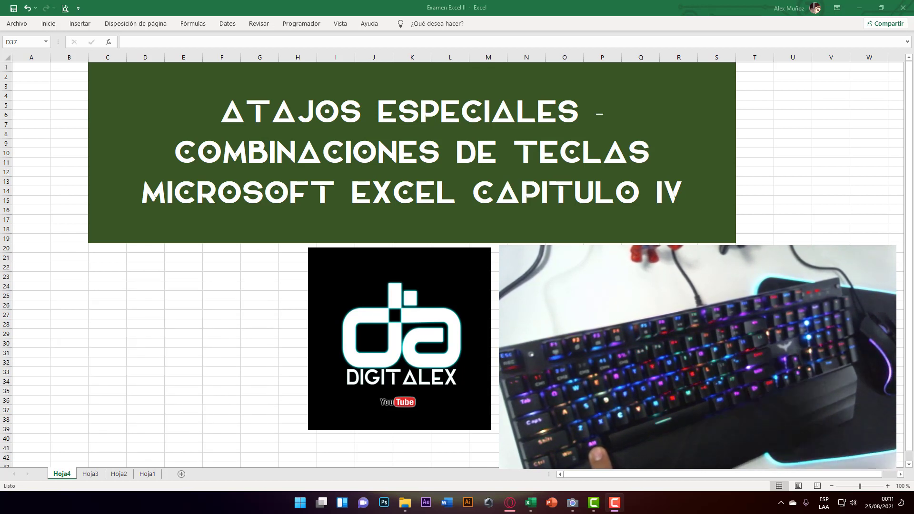
click(45, 26)
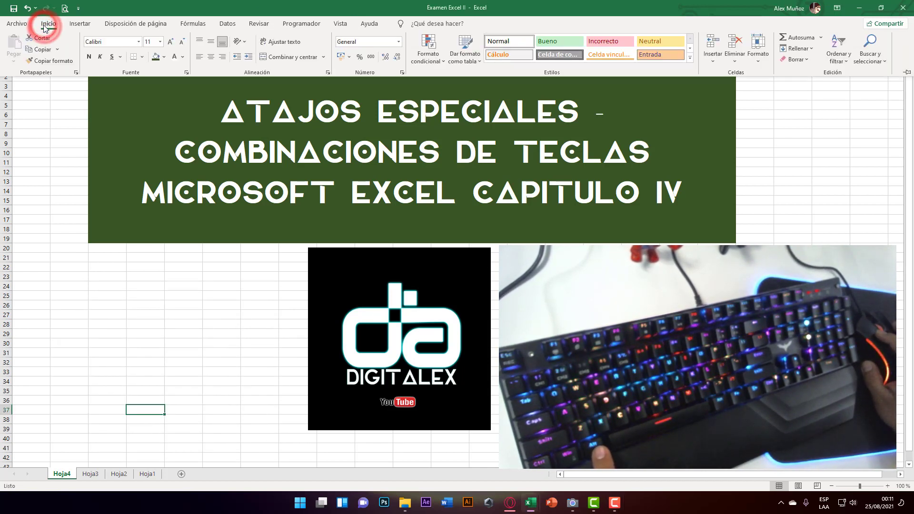
click(79, 24)
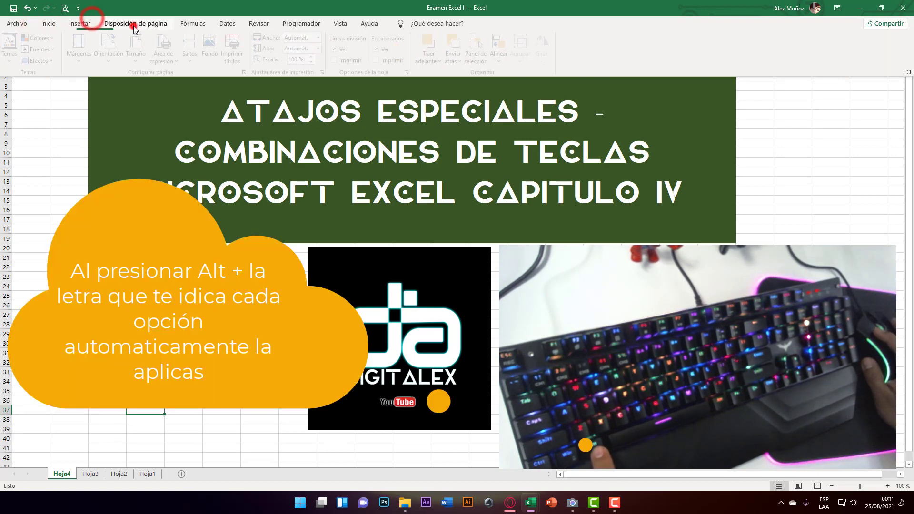
click(136, 24)
click(202, 26)
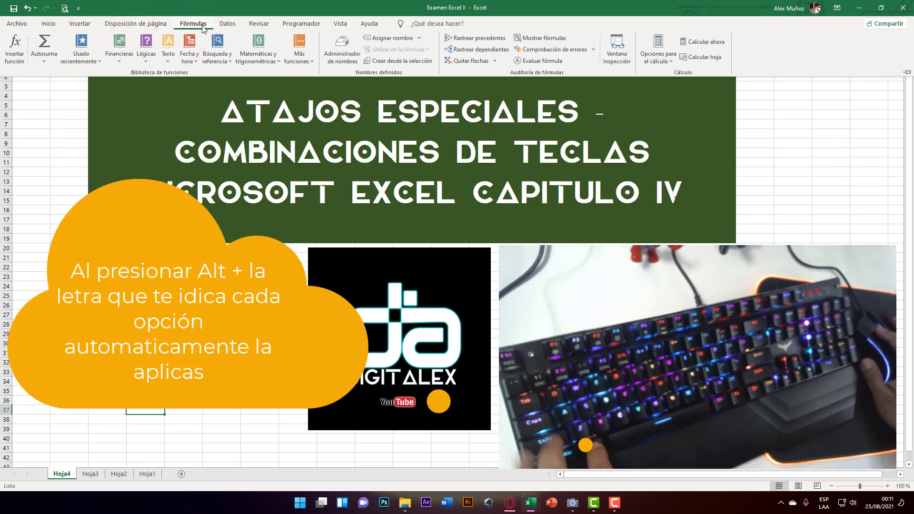
click(43, 23)
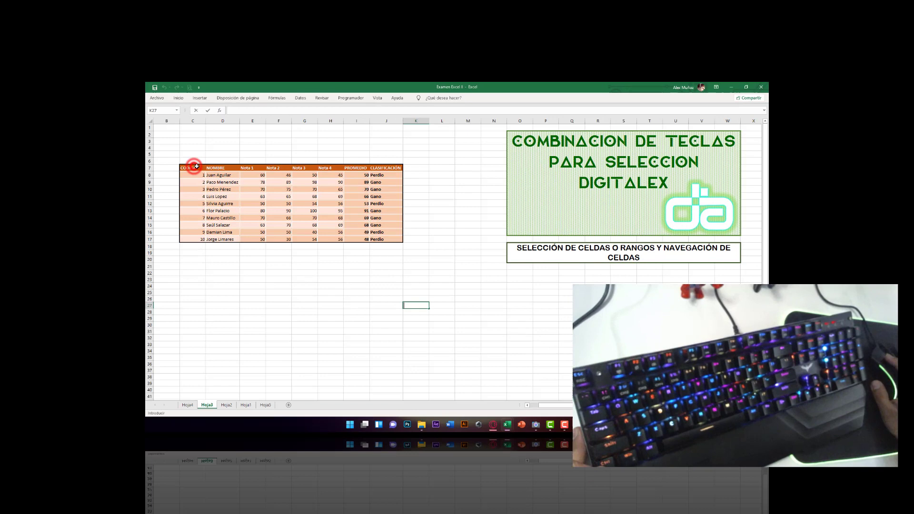
- Select several different cell ranges inside the grades table on Hoja3, finishing with C11:J12
click(75, 125)
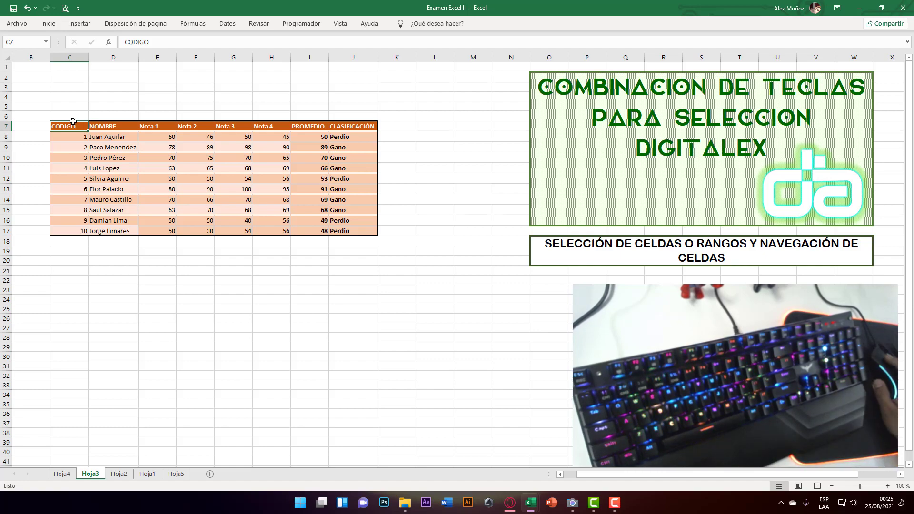
drag(67, 125, 125, 177)
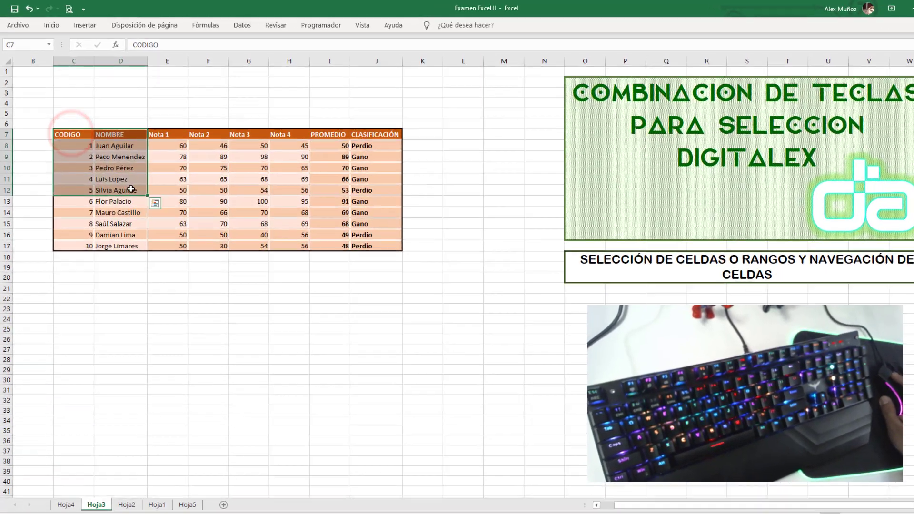
drag(350, 126, 278, 155)
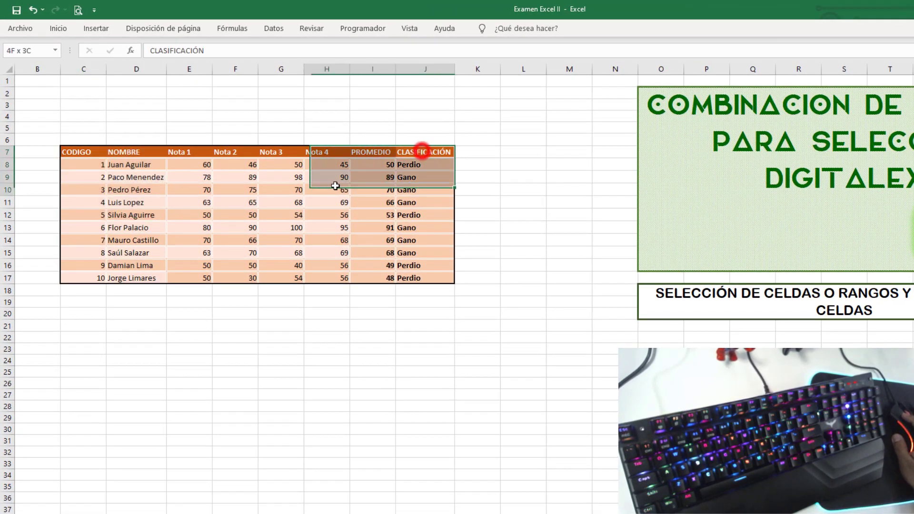
drag(335, 186, 282, 230)
drag(76, 277, 238, 228)
drag(122, 186, 298, 233)
drag(426, 203, 96, 215)
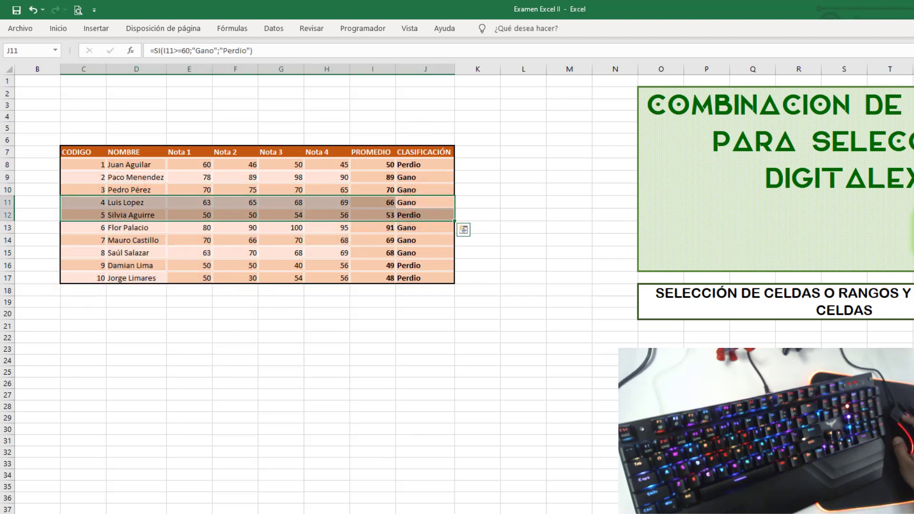
- On sheet Hoja5, select columns H and I from row 8 down past row 376, and clear the selection by picking N336
click(267, 513)
click(347, 165)
drag(346, 165, 410, 513)
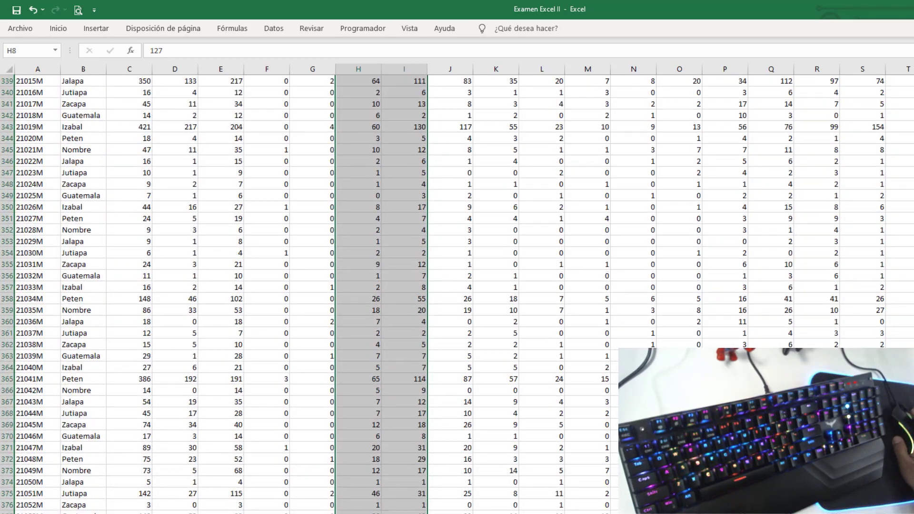
click(639, 184)
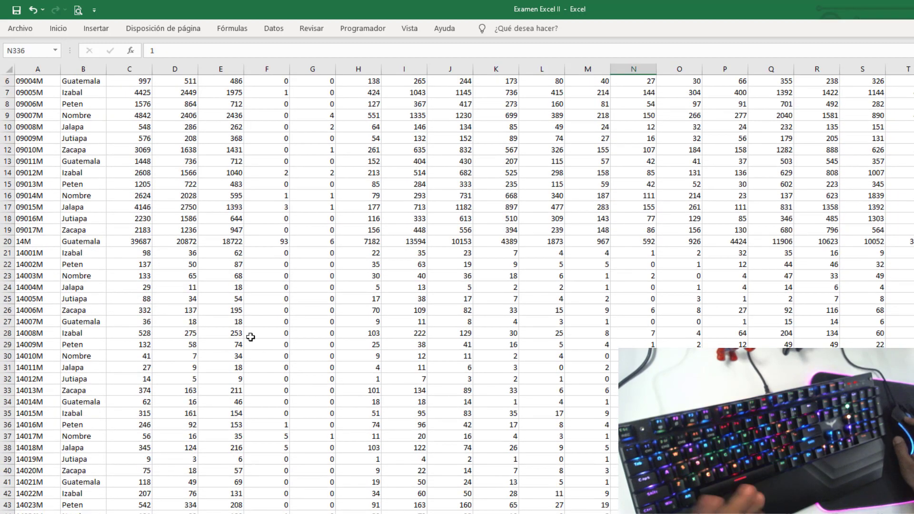
scroll(148, 448, up, 2)
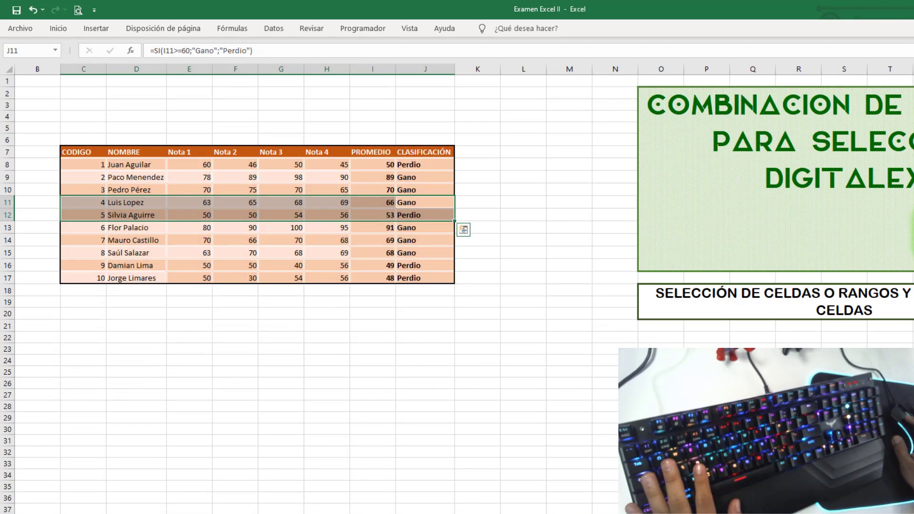
- On sheet Hoja3, select the CLASIFICACIÓN heading in J7 and return to the CODIGO heading in C7
click(138, 165)
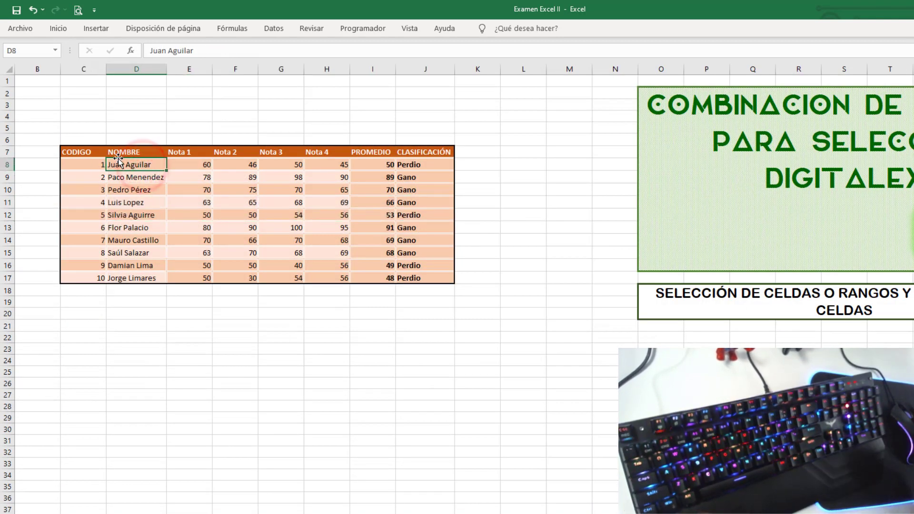
click(95, 146)
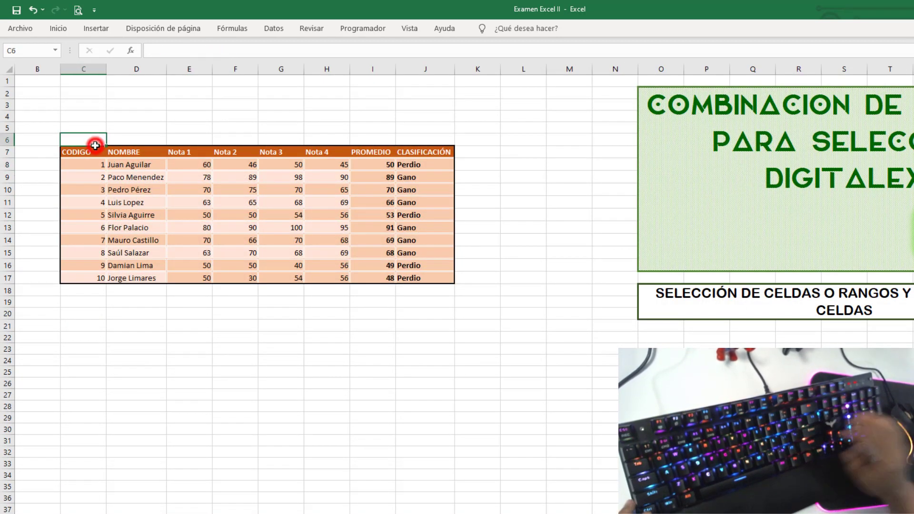
click(98, 150)
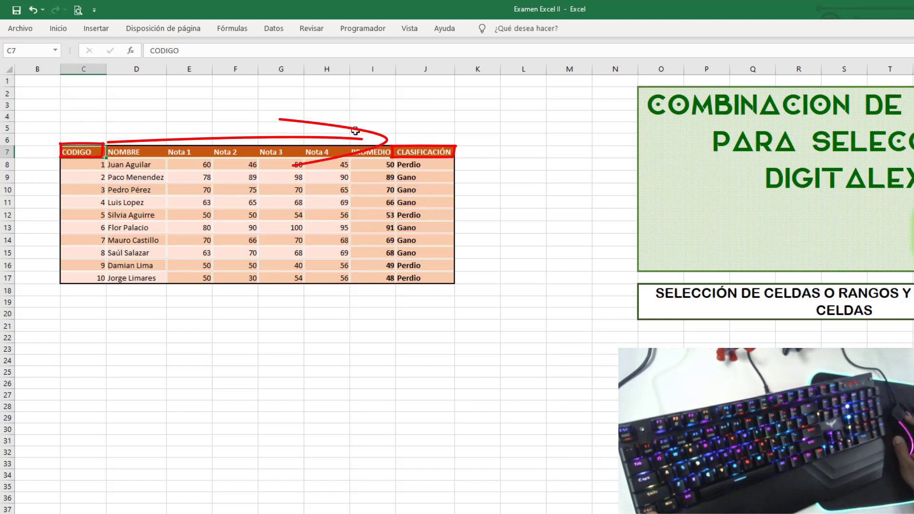
click(415, 153)
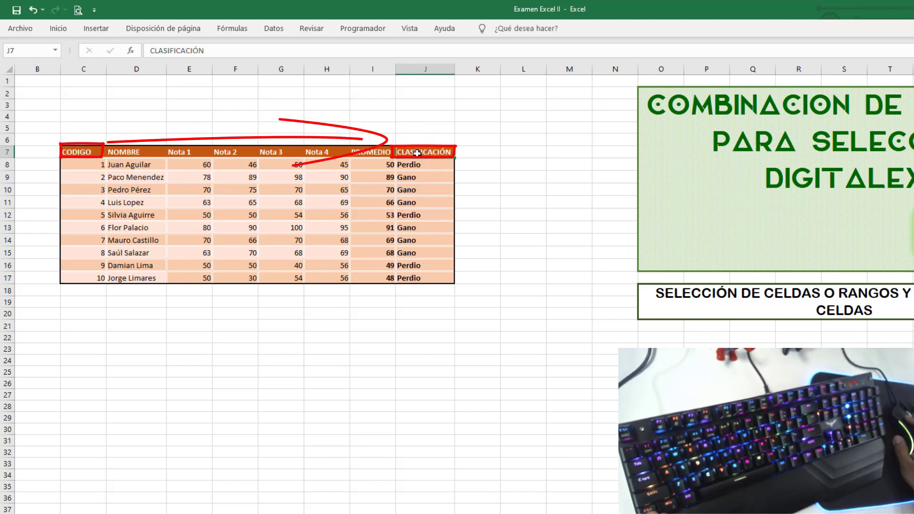
click(98, 153)
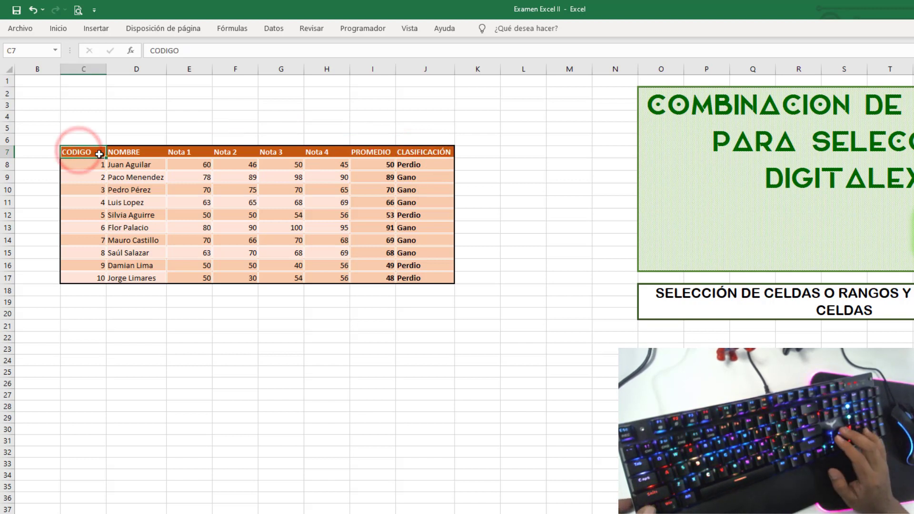
- Jump repeatedly clockwise between the grades table's corner cells C7, J7, J17 and C17, ending on C17
key(ctrl+Right)
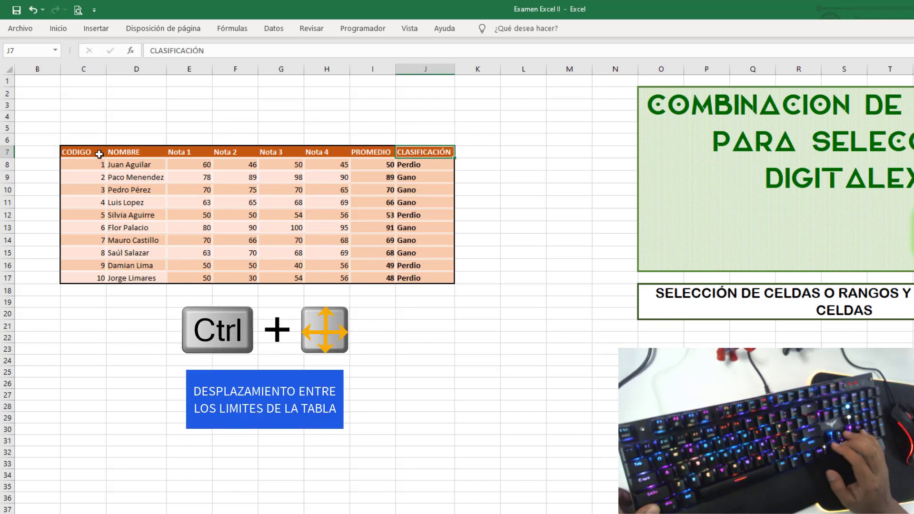
key(ctrl+Down)
key(ctrl+Left)
key(ctrl+Up)
key(ctrl+Right)
key(ctrl+Down)
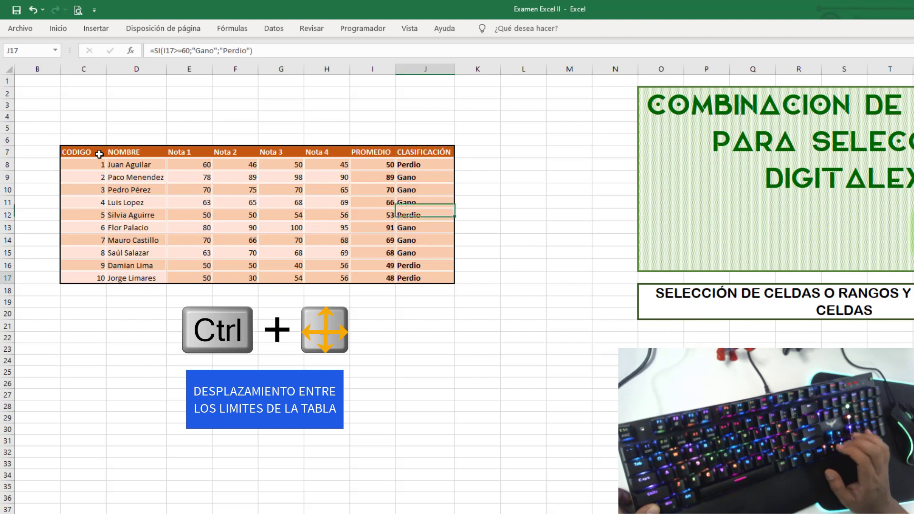
key(ctrl+Left)
key(ctrl+Up)
key(ctrl+Right)
key(ctrl+Down)
key(ctrl+Left)
key(ctrl+Up)
key(ctrl+Right)
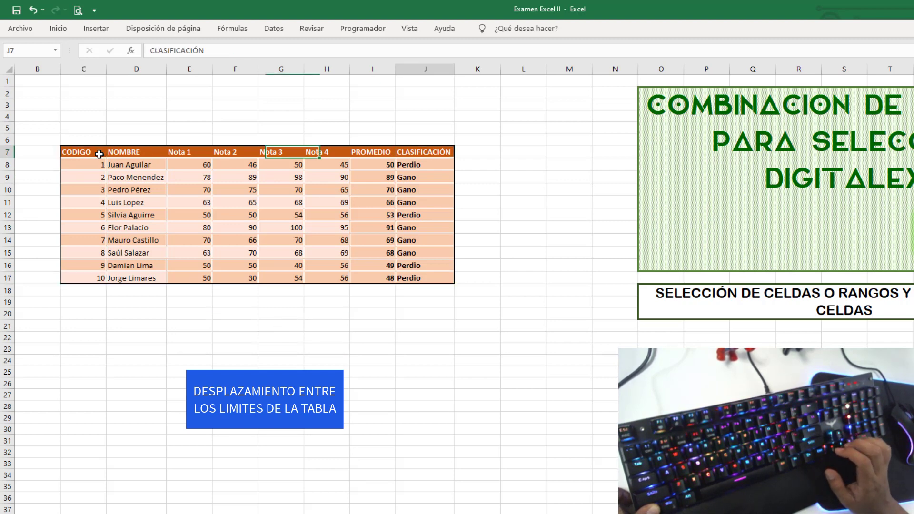
key(ctrl+Down)
key(ctrl+Left)
key(ctrl+Up)
key(ctrl+Right)
key(ctrl+Down)
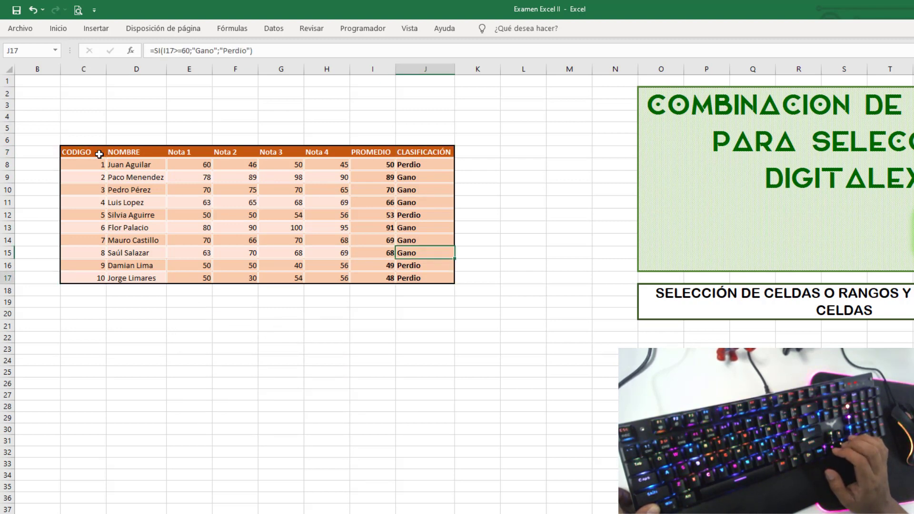
key(ctrl+Left)
key(ctrl+Up)
key(ctrl+Right)
key(ctrl+Down)
key(ctrl+Left)
key(ctrl+Up)
key(ctrl+Right)
key(ctrl+Down)
key(ctrl+Left)
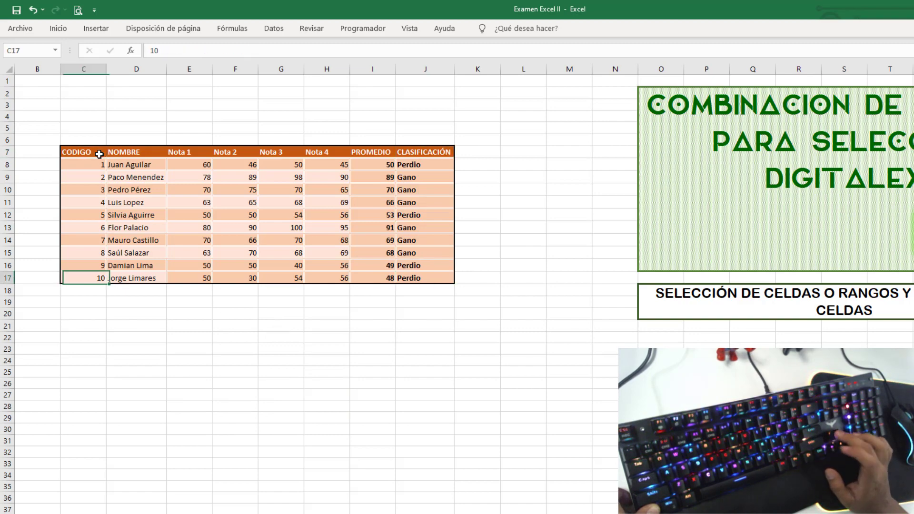
key(ctrl+Up)
key(ctrl+Right)
key(ctrl+Down)
key(ctrl+Left)
key(ctrl+Up)
key(ctrl+Right)
key(ctrl+Down)
key(ctrl+Left)
key(ctrl+Up)
key(ctrl+Right)
key(ctrl+Down)
key(ctrl+Left)
key(ctrl+Up)
key(ctrl+Right)
key(ctrl+Down)
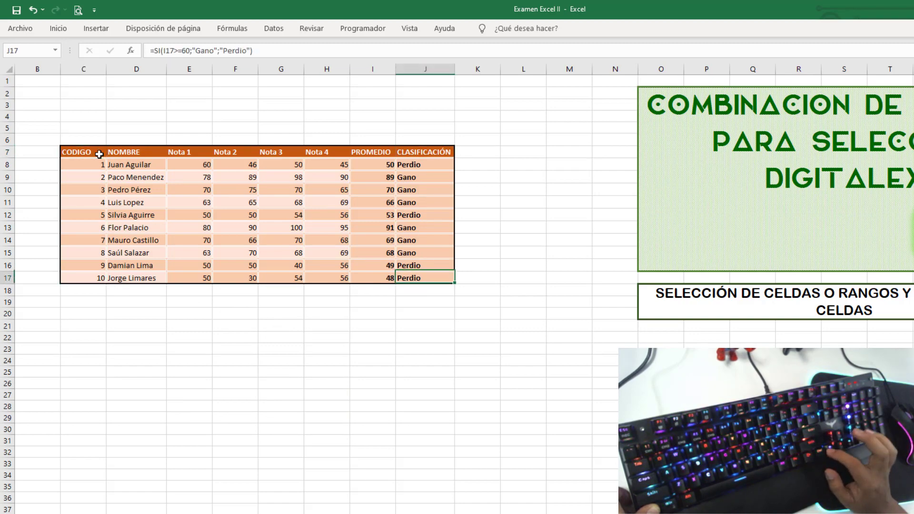
key(ctrl+Left)
- On sheet Hoja5, start from B2 and jump clockwise around the edges of the large data range twice, ending on A2
click(180, 477)
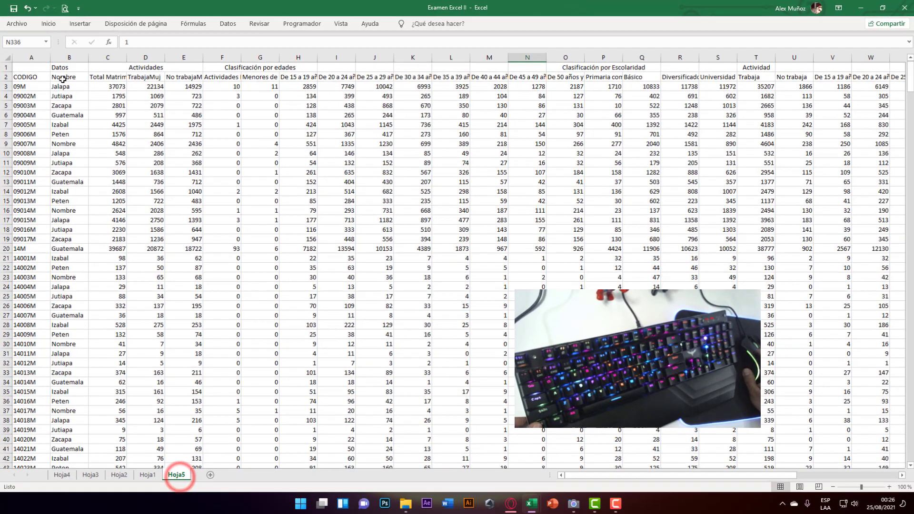
click(63, 79)
key(ctrl+Right)
key(ctrl+Down)
key(ctrl+Left)
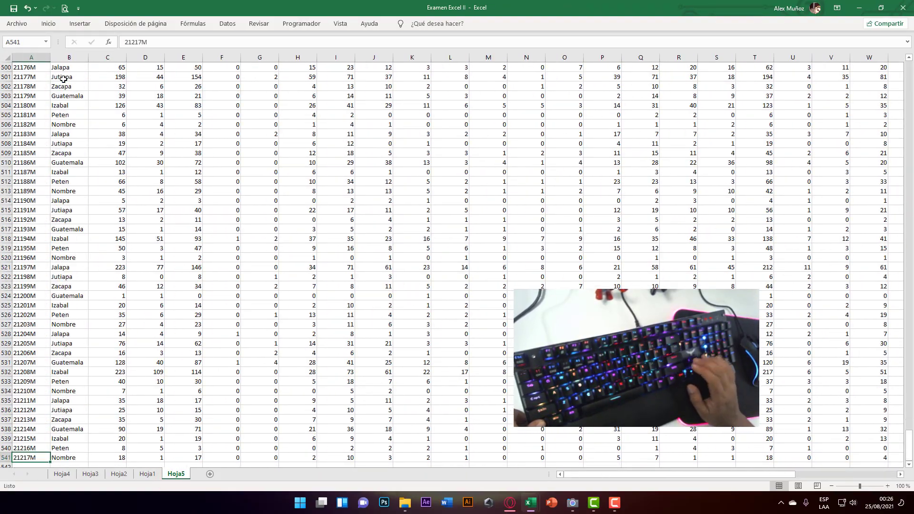
key(ctrl+Up)
key(ctrl+Right)
key(ctrl+Down)
key(ctrl+Left)
key(ctrl+Up)
key(ctrl+Right)
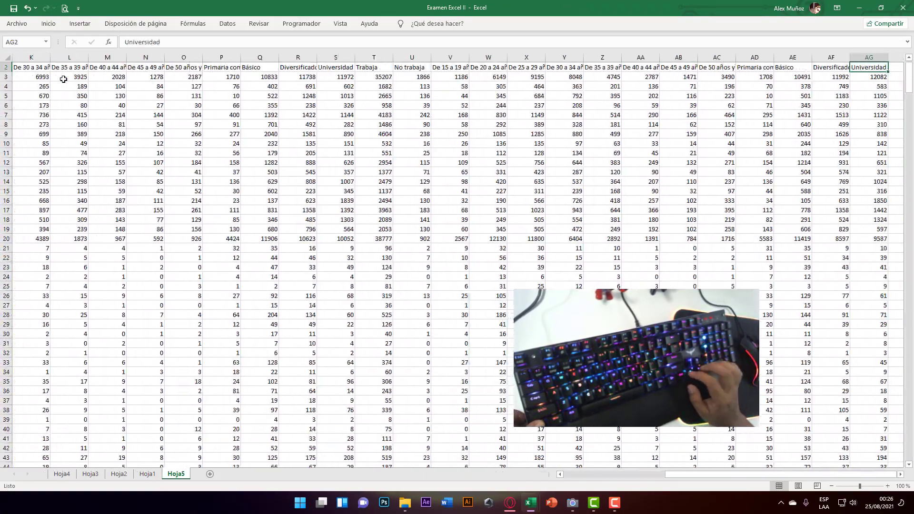
key(ctrl+Down)
key(ctrl+Left)
key(ctrl+Up)
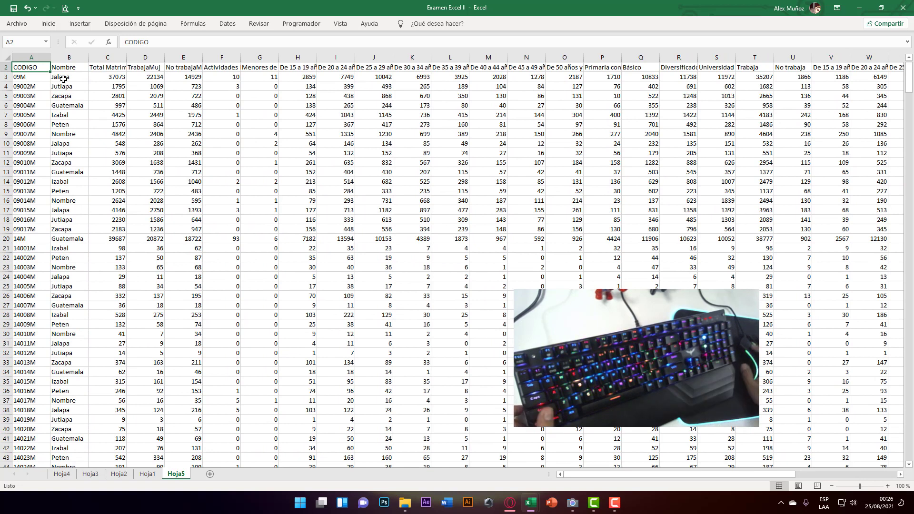
- On sheet Hoja3, move up to C9, extend the selection along row 9 and reduce it to C9:D9
click(89, 474)
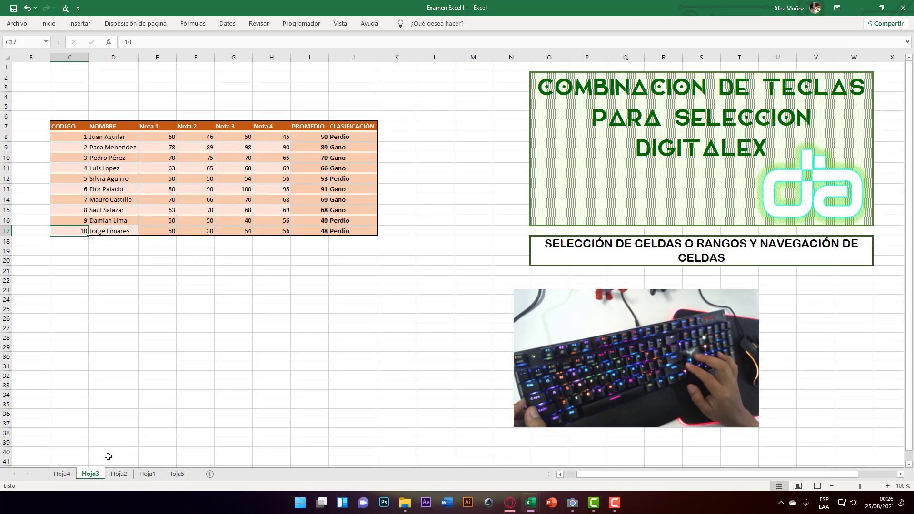
key(Up)
key(Up)
key(Up)
key(Up)
key(Up)
key(Up)
key(Up)
key(Up)
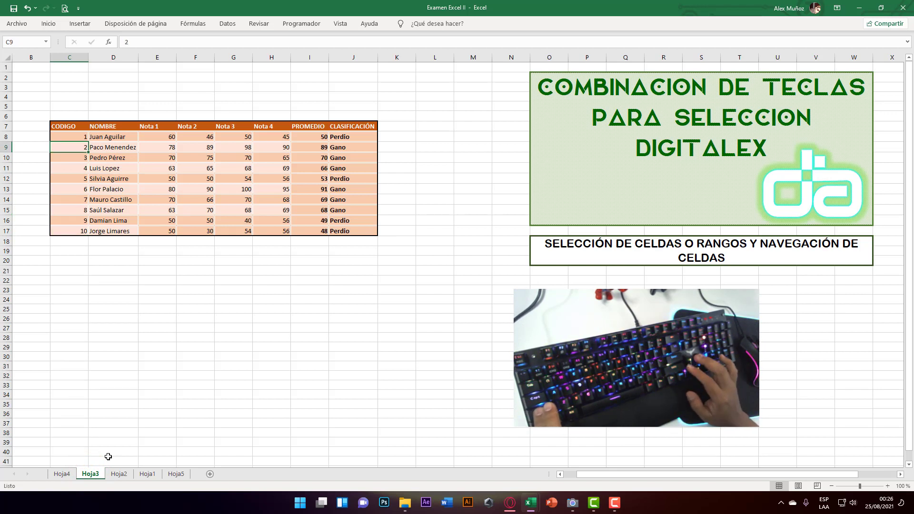
key(shift+Right)
key(shift+Right)
key(shift+Right)
key(shift+Left)
key(shift+Left)
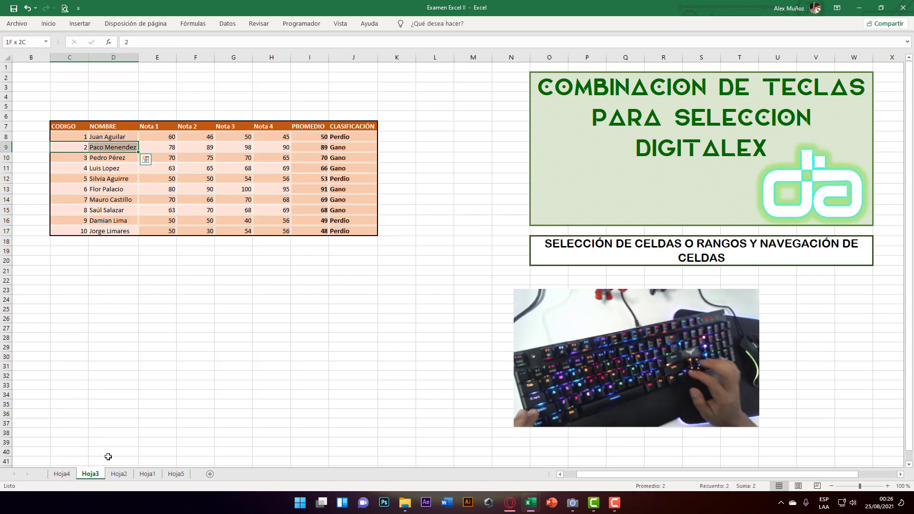
- Restart the selection at C9 and extend it cell by cell to the right along row 9
key(Left)
key(Right)
key(shift+Right)
key(shift+Right)
key(shift+Right)
key(shift+Right)
key(shift+Right)
key(shift+Right)
key(shift+Right)
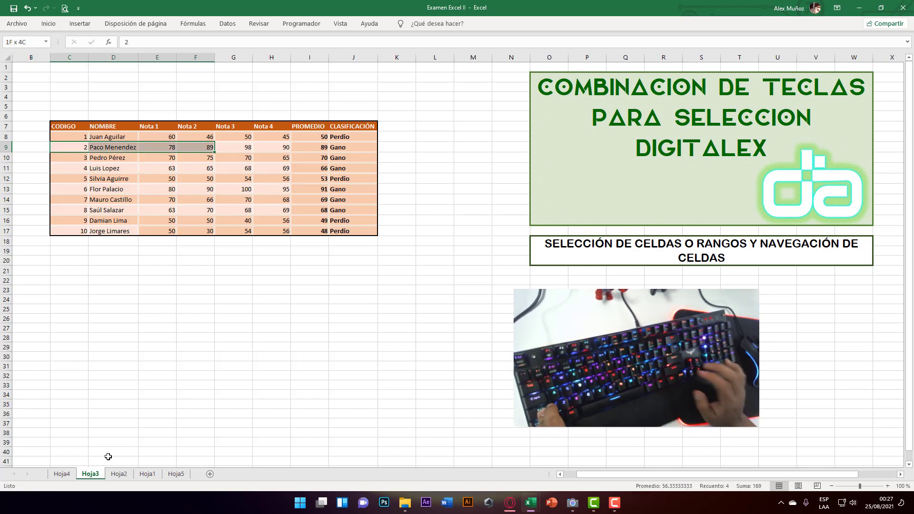
- Move to J9 and select the table row backwards from J9 to C9
key(Right)
key(Right)
key(Right)
key(Right)
key(Right)
key(Right)
key(Right)
key(shift+Left)
key(shift+Left)
key(shift+Left)
key(shift+Left)
key(shift+Left)
key(shift+Left)
key(shift+Left)
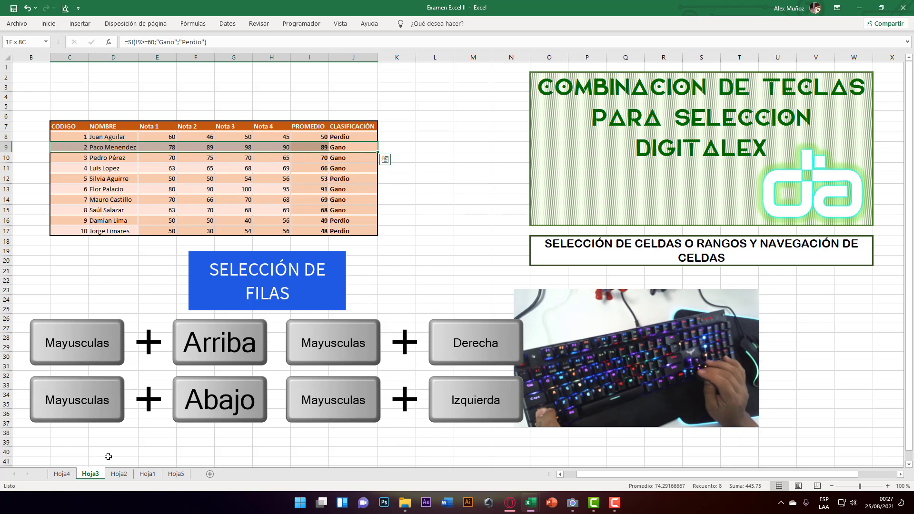
- Extend the row 9 selection down to the table's last row, covering C9:J17
key(shift+Down)
key(shift+Down)
key(shift+Down)
key(shift+Down)
key(shift+Down)
key(shift+Down)
key(shift+Down)
key(shift+Down)
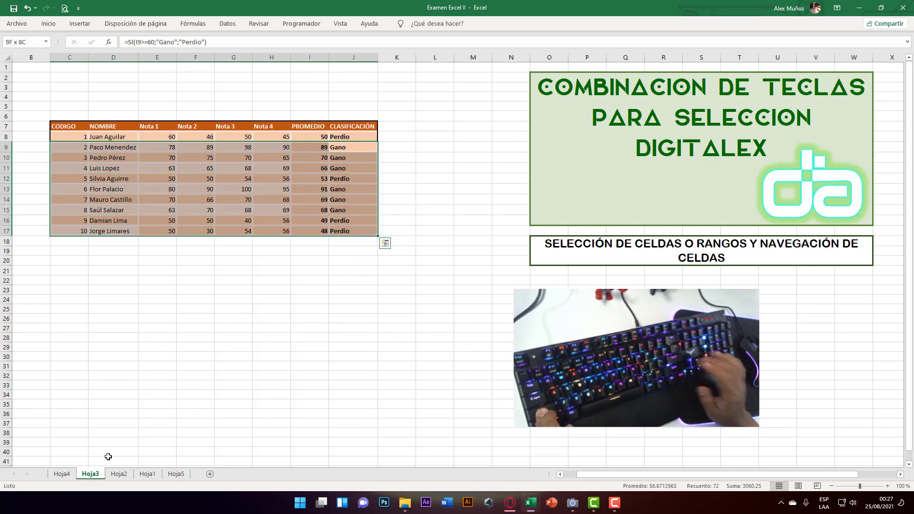
- Retract the selection to row 9, extend it upward to C4:J9 and shrink it back down
key(shift+Up)
key(shift+Up)
key(shift+Up)
key(shift+Up)
key(shift+Up)
key(shift+Up)
key(shift+Up)
key(shift+Up)
key(shift+Up)
key(shift+Up)
key(shift+Up)
key(shift+Up)
key(shift+Up)
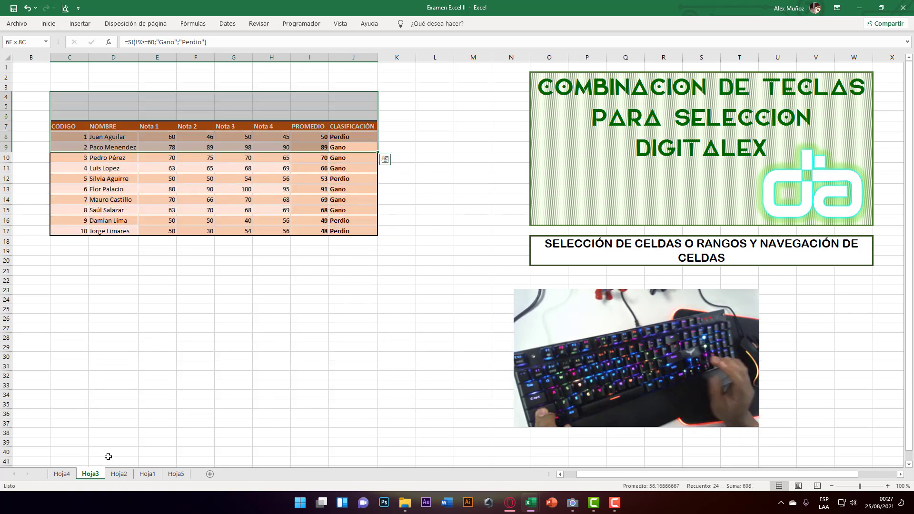
key(shift+Down)
key(shift+Down)
key(shift+Down)
key(shift+Down)
key(shift+Down)
- Move to the CODIGO heading in C7 and select the table's whole header row, C7:J7
key(Left)
key(Left)
key(Left)
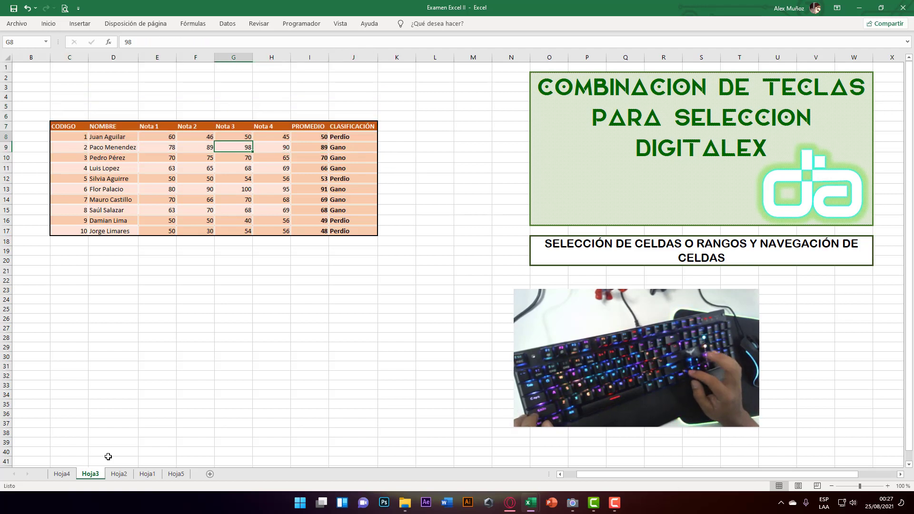
key(Left)
key(Left)
key(Left)
key(Left)
key(Up)
key(Up)
key(shift+Right)
key(shift+Right)
key(shift+Right)
key(shift+Right)
key(shift+Right)
key(shift+Right)
key(shift+Right)
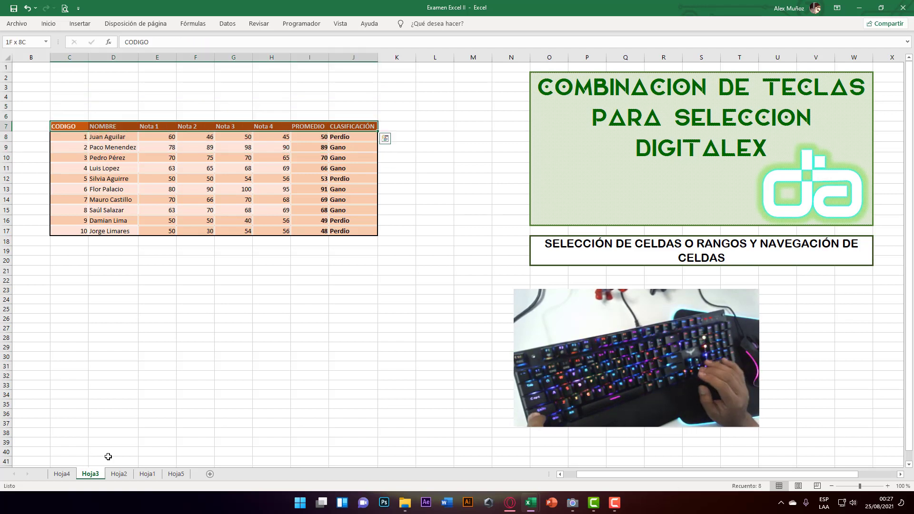
- Extend the header row selection down one row at a time to the table's last row, covering C7:J17
key(shift+Down)
key(shift+Down)
key(shift+Down)
key(shift+Down)
key(shift+Down)
key(shift+Down)
key(shift+Down)
key(shift+Down)
key(shift+Down)
key(shift+Down)
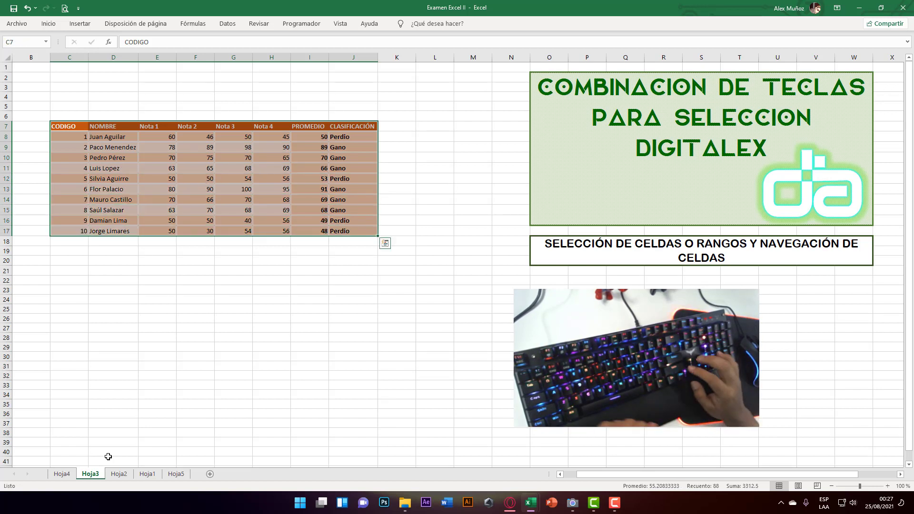
- Collapse the selection to the CODIGO heading in C7 and quickly select the header row up to J7
key(Right)
key(Left)
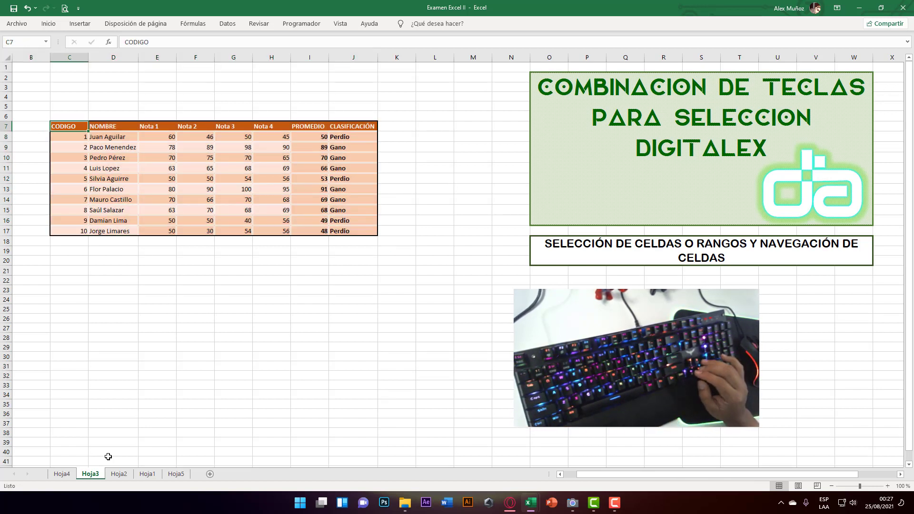
key(Down)
key(Up)
key(Down)
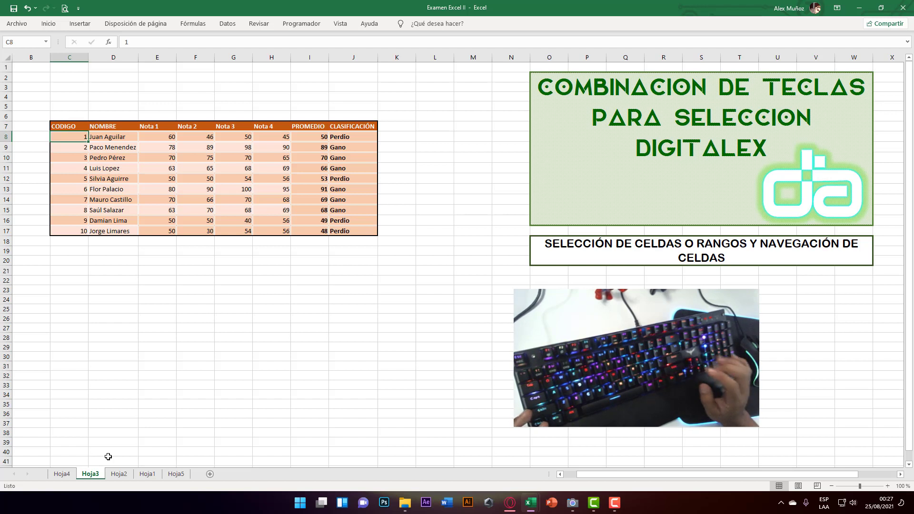
key(Up)
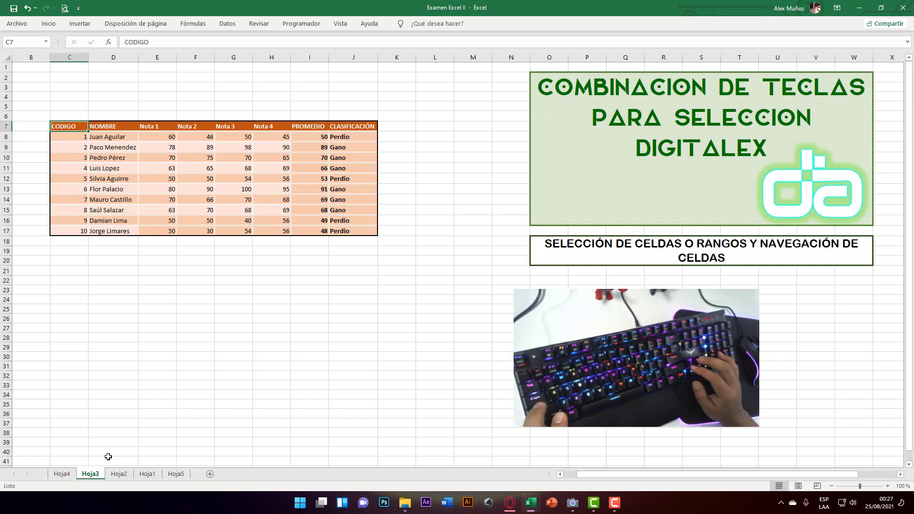
key(ctrl+shift+Right)
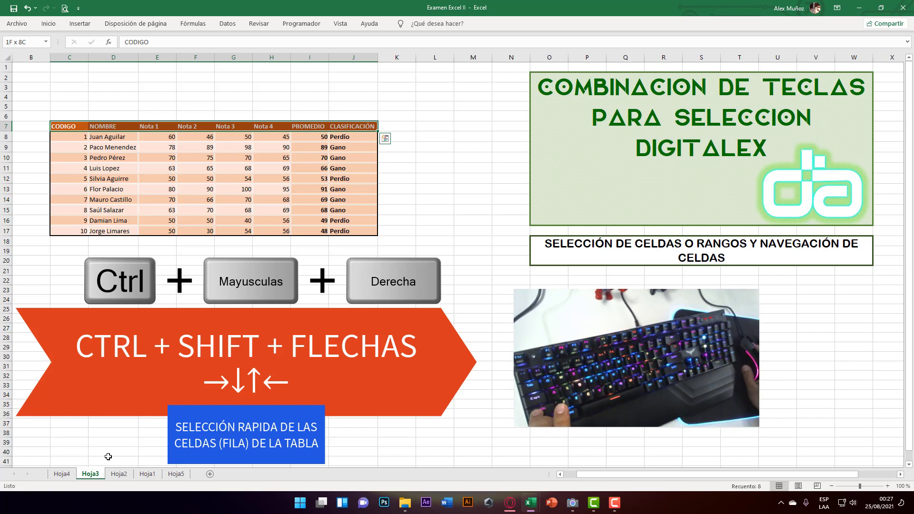
- Starting from C7, select the header row to the table's edge and extend it to the last row, covering C7:J17
click(69, 125)
key(ctrl+shift+Right)
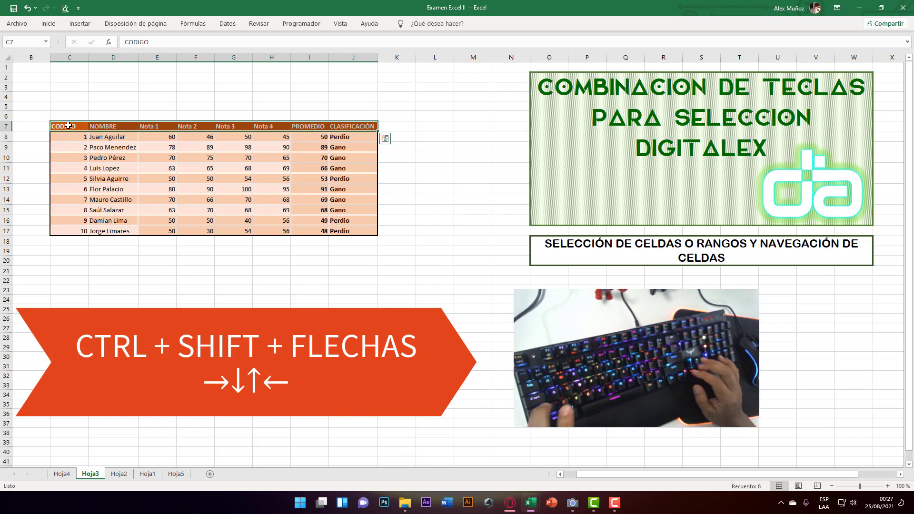
key(ctrl+shift+Down)
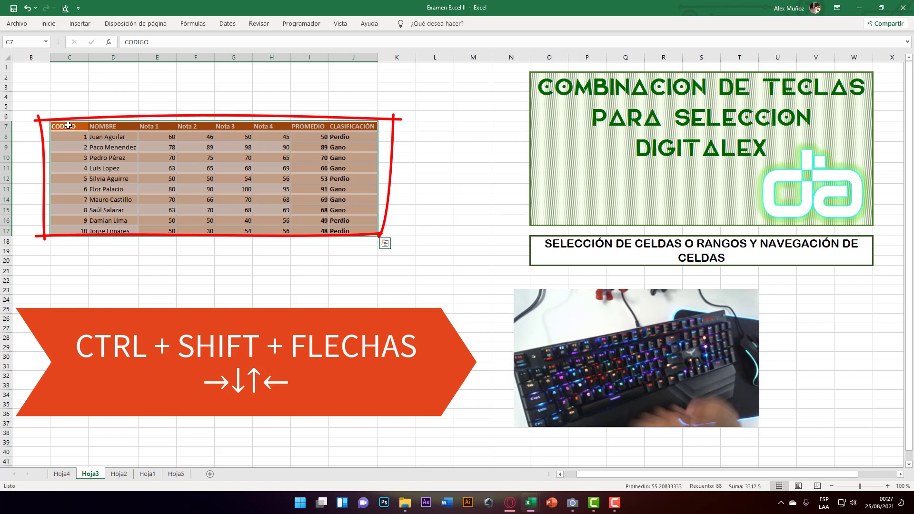
- Deselect the table, move cell by cell to F11 and select the entire table from there
click(68, 125)
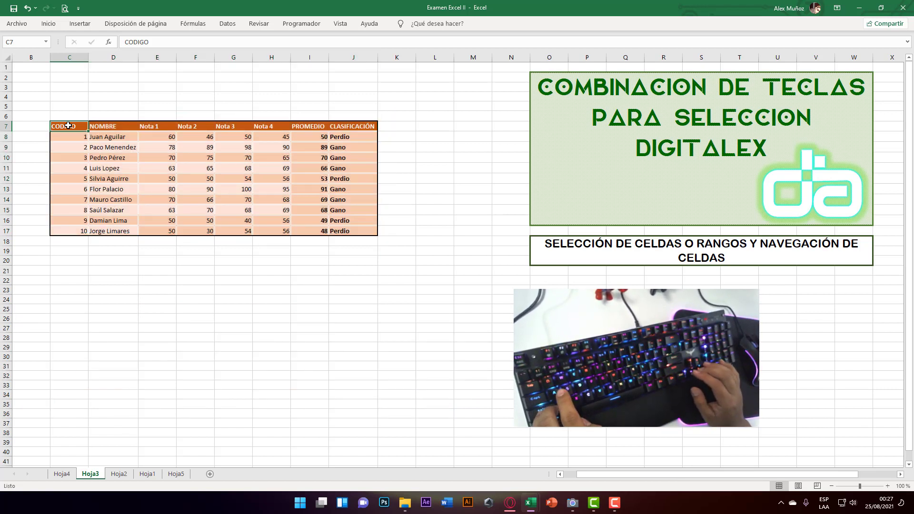
key(Down)
key(Right)
key(Right)
key(Left)
key(Left)
key(Right)
key(Right)
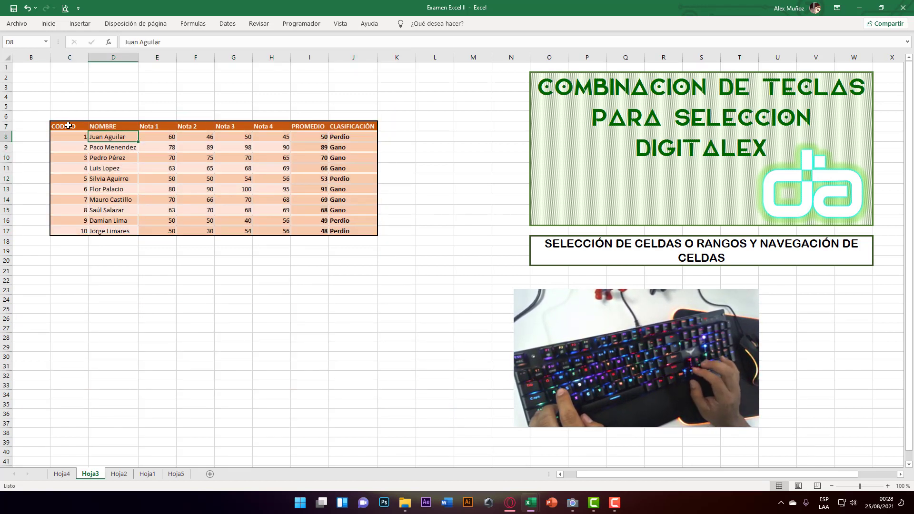
key(Down)
key(Up)
key(Down)
key(Left)
key(Down)
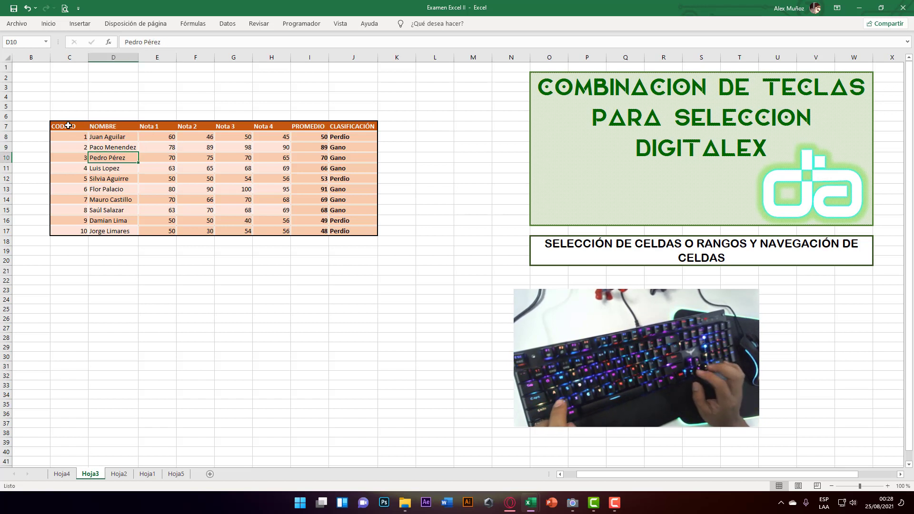
key(Down)
key(Right)
key(Right)
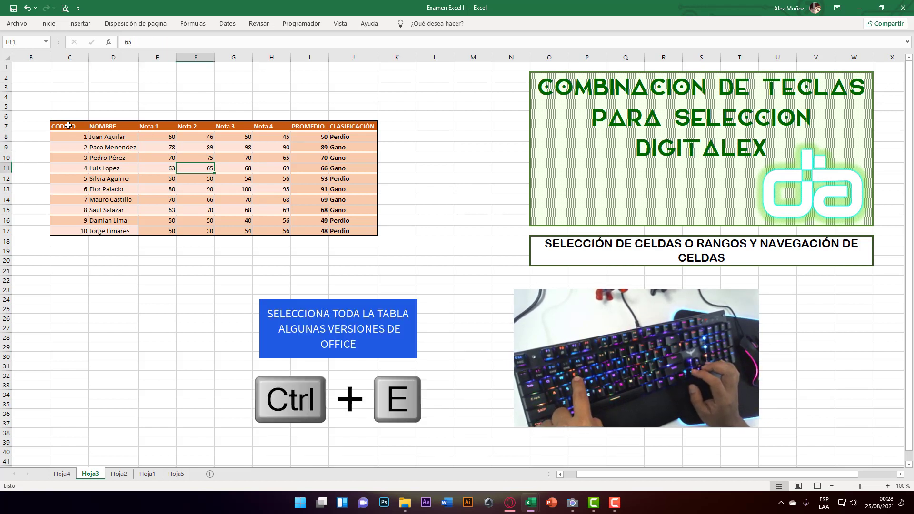
key(ctrl+e)
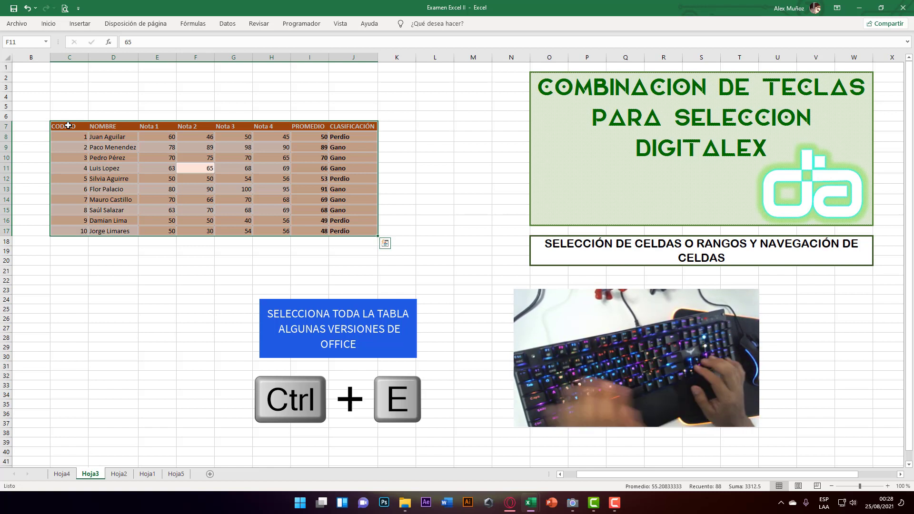
- Move to F12 in the Nota 2 column and select the entire table again
key(Up)
key(Down)
key(Left)
key(Down)
key(Down)
key(Right)
key(Up)
key(ctrl+e)
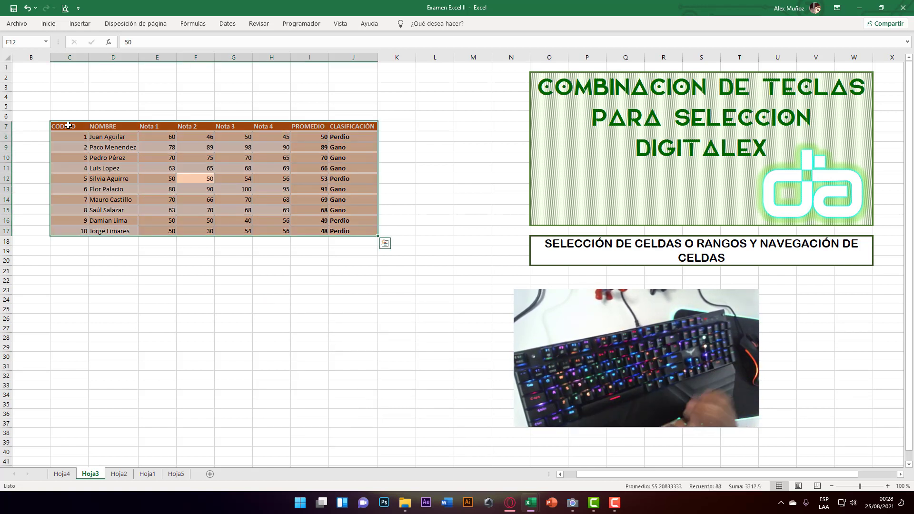
- Move to C12 in the CODIGO column and select the entire table from that cell
key(Left)
key(Left)
key(Left)
key(ctrl+e)
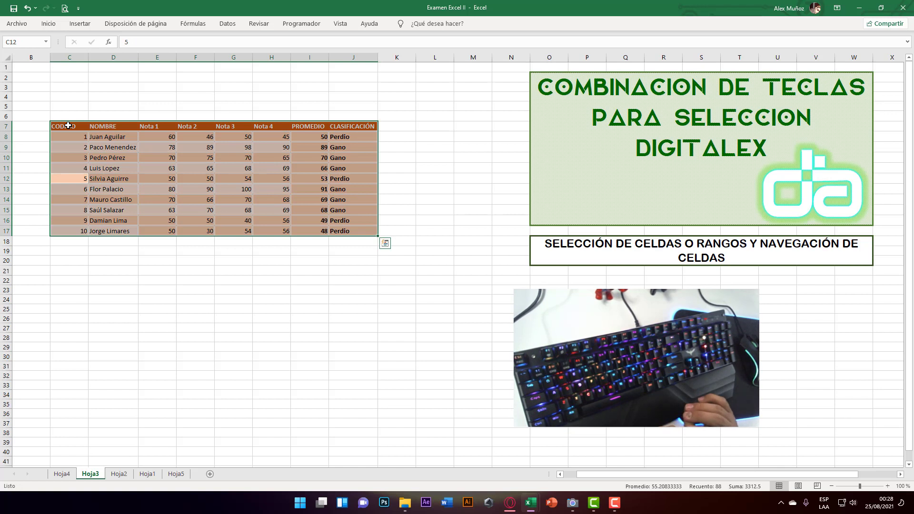
- Move to D12 in the NOMBRE column and apply the full-row selection to it
key(Up)
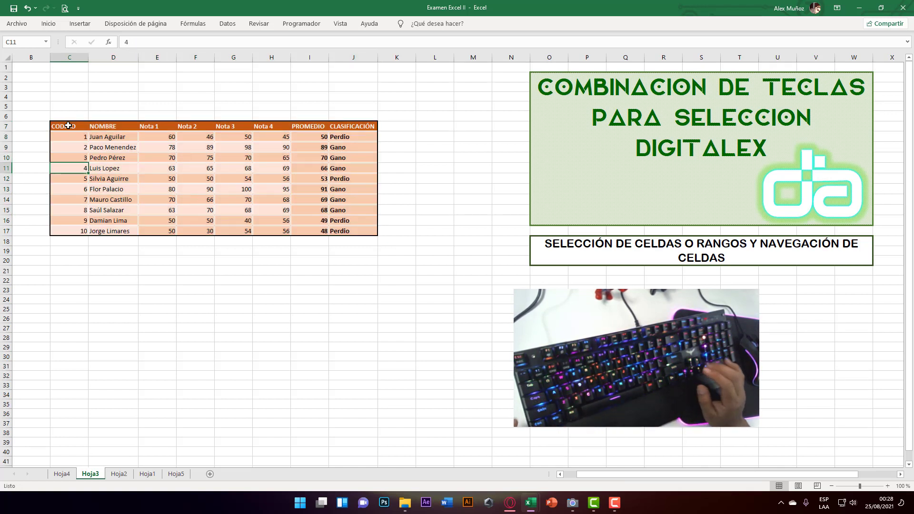
key(Right)
key(Down)
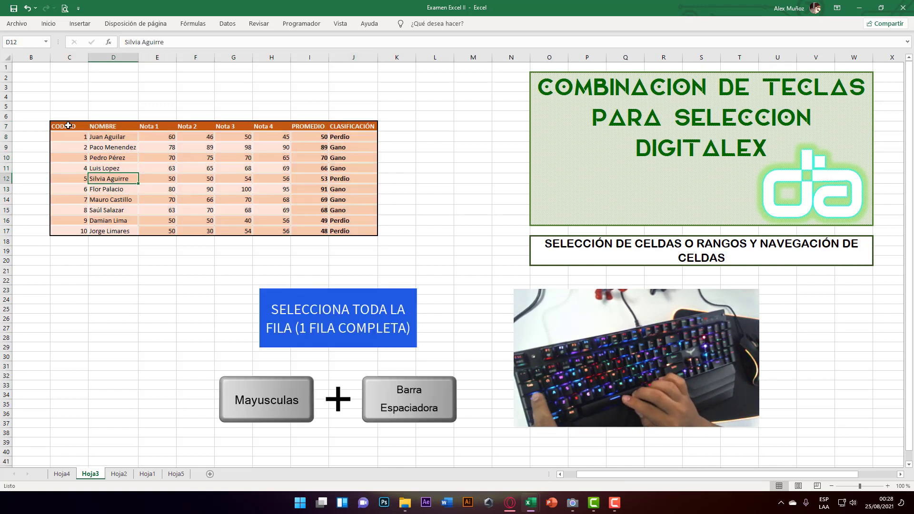
key(shift+space)
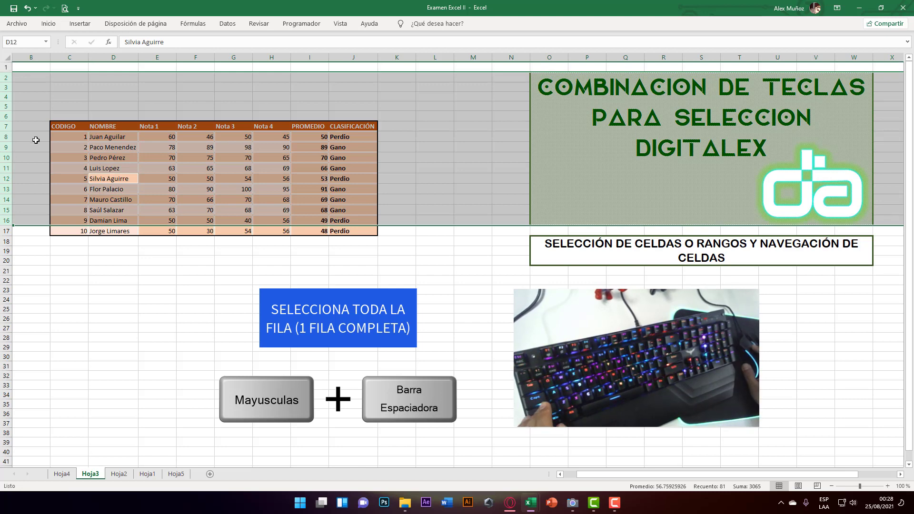
drag(636, 474, 637, 473)
- Switch to the Hoja5 sheet and select the complete heading row 2 from A2
click(177, 474)
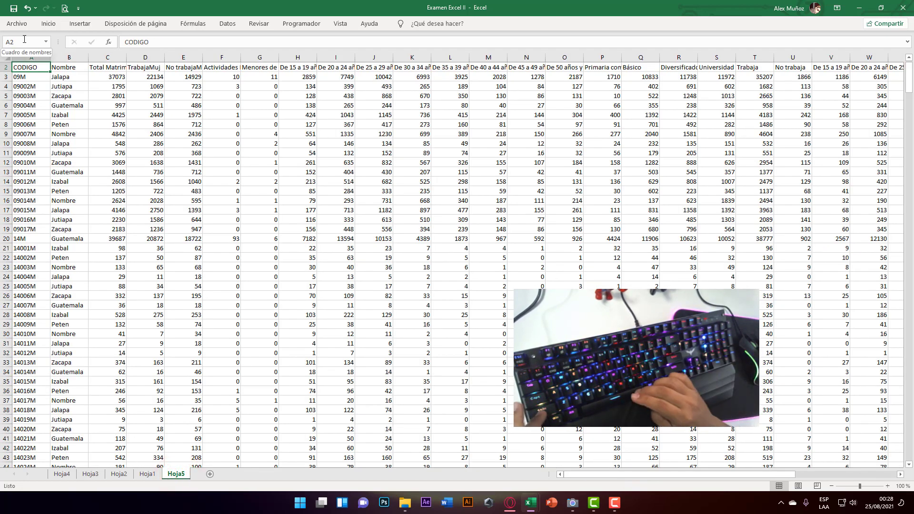
key(shift+space)
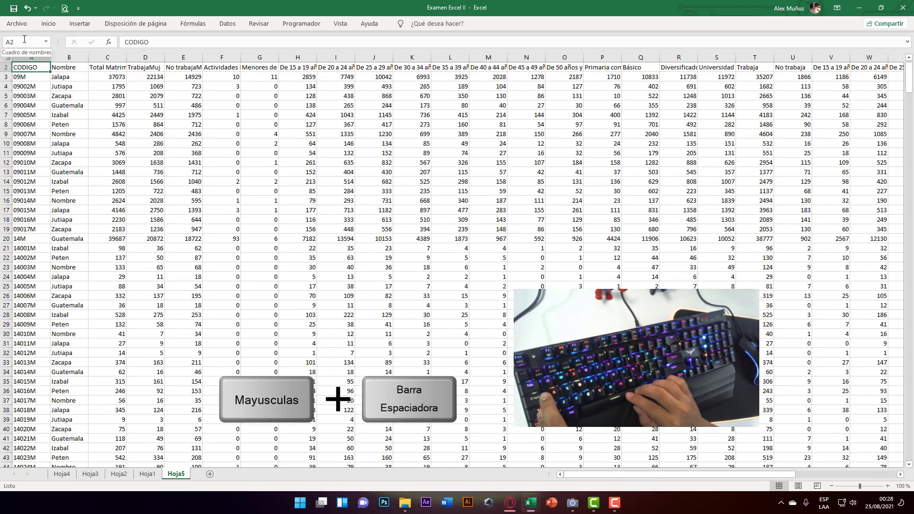
key(shift+space)
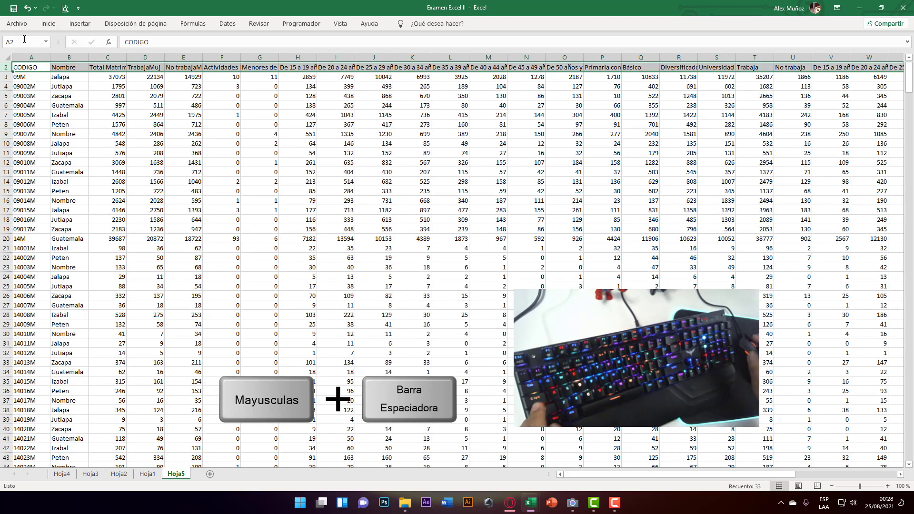
- Select the complete row 20 from the Guatemala cell in B20 and check how far the selection reaches
click(158, 236)
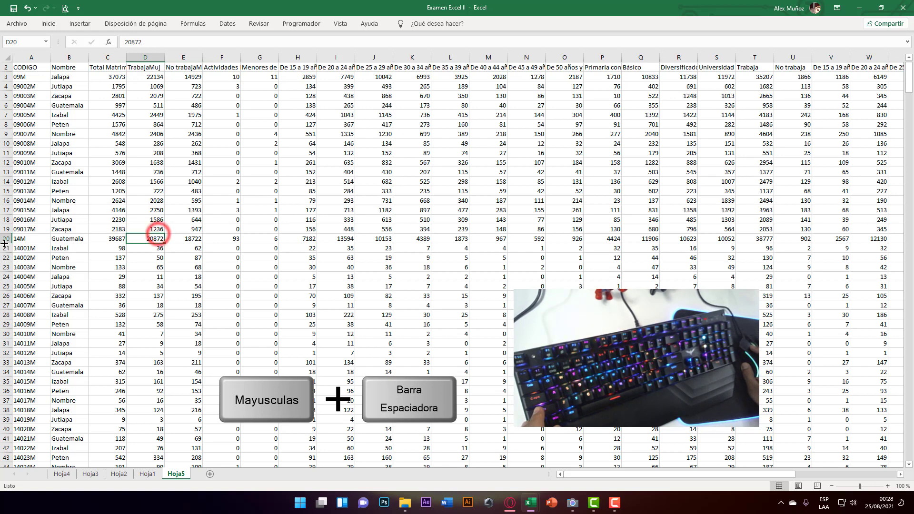
click(19, 239)
click(71, 239)
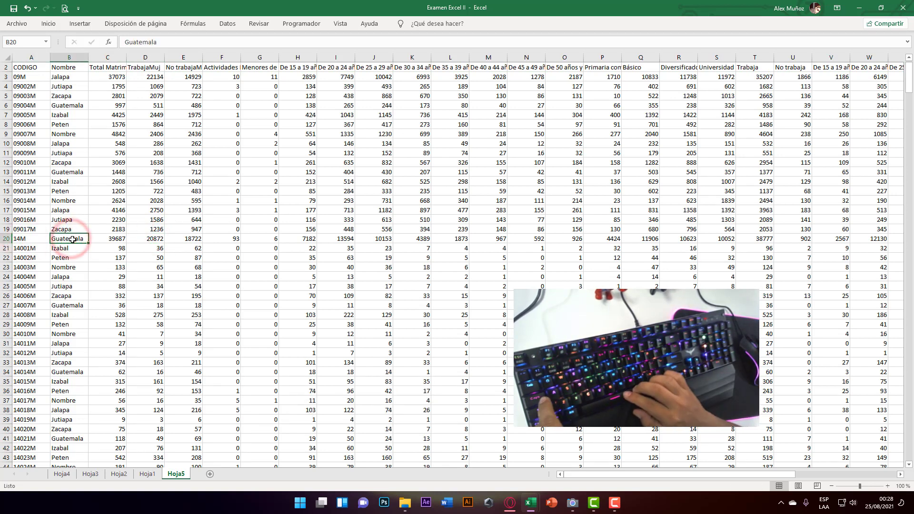
key(shift+space)
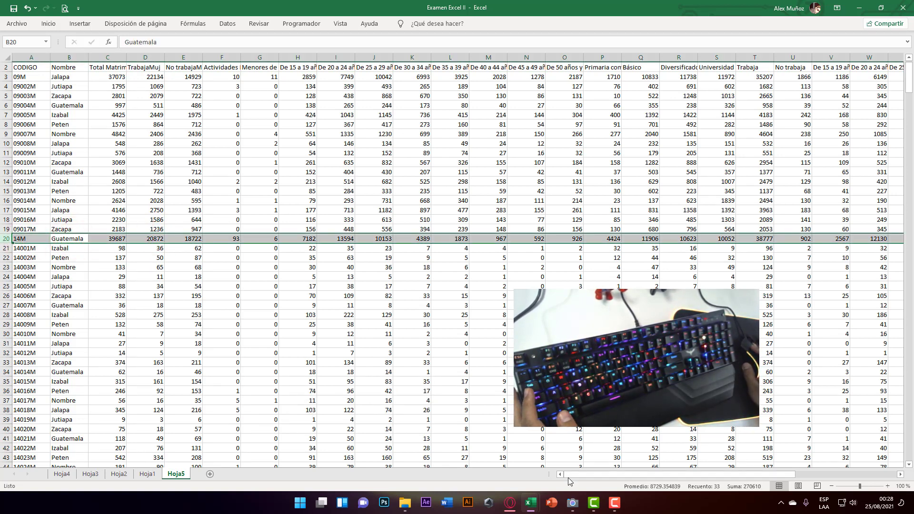
drag(568, 475, 590, 457)
click(902, 476)
- Select only row 20's data from A20 to AG20 and examine where the selection ends
click(31, 236)
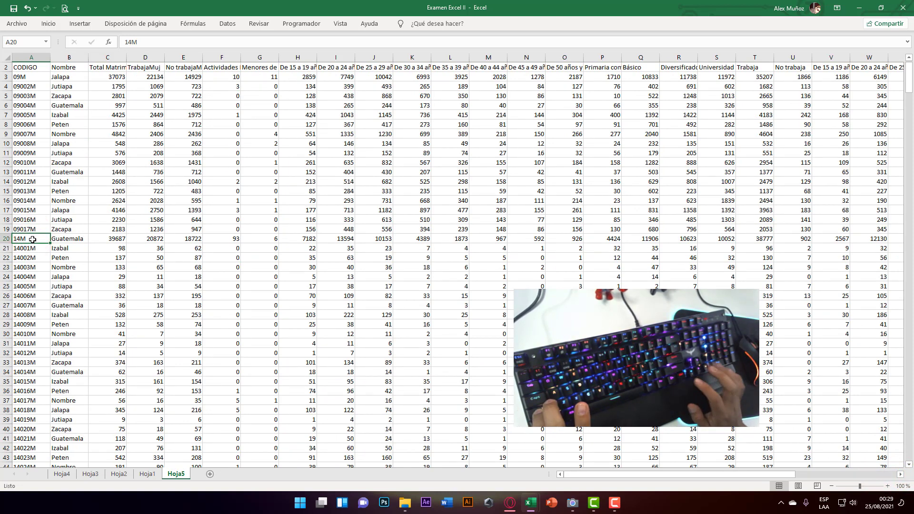
key(ctrl+shift+Right)
click(694, 476)
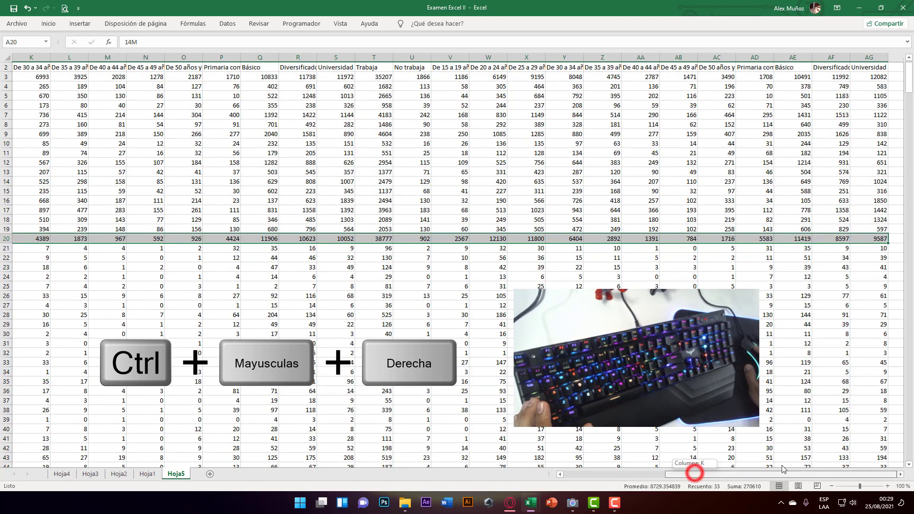
click(901, 474)
click(901, 474)
click(900, 475)
click(901, 475)
click(900, 474)
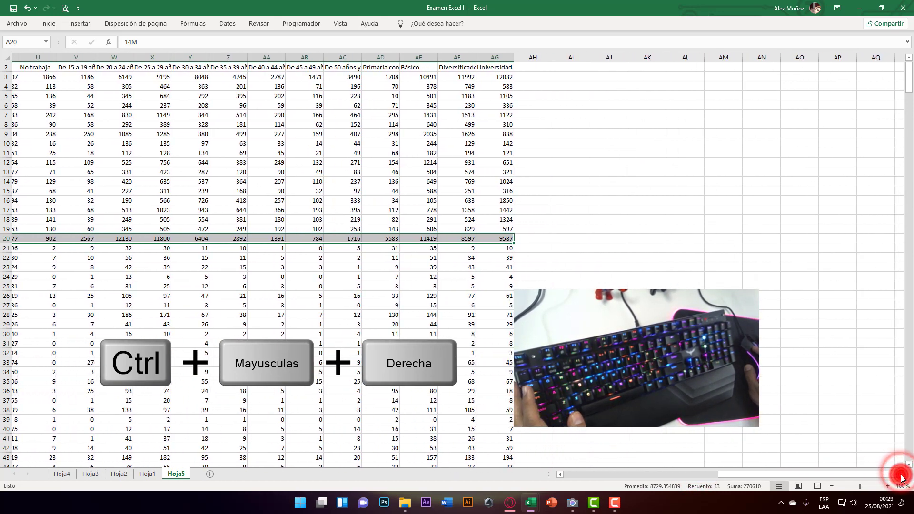
click(901, 475)
click(900, 475)
drag(868, 476, 565, 459)
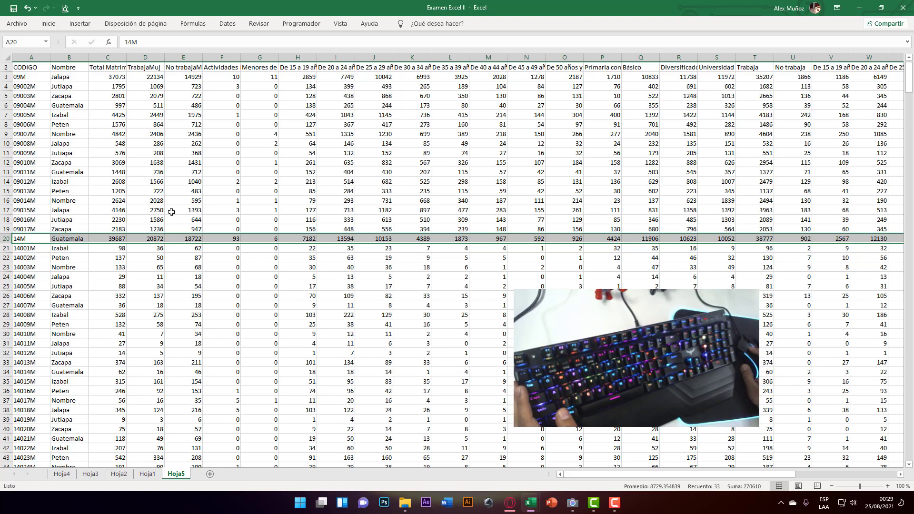
- Go to the Hoja3 sheet and select the complete column G from cell G14
click(56, 475)
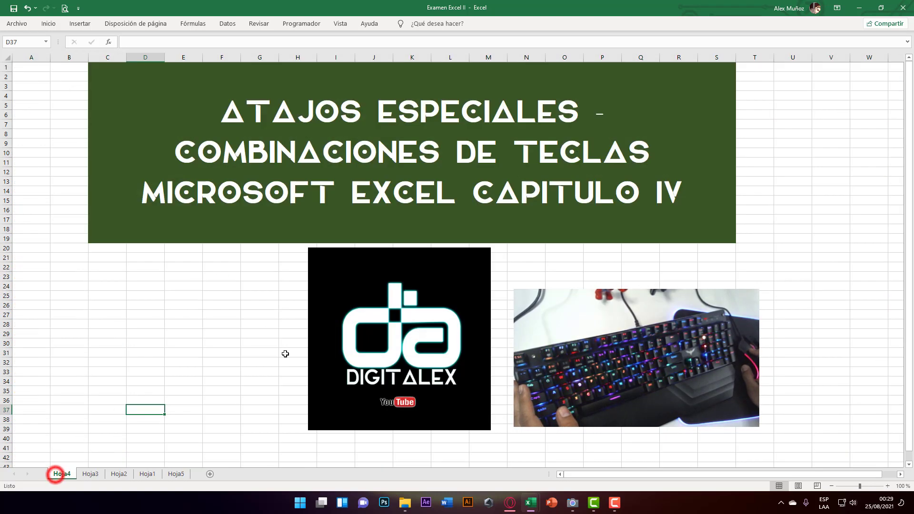
click(91, 473)
click(197, 200)
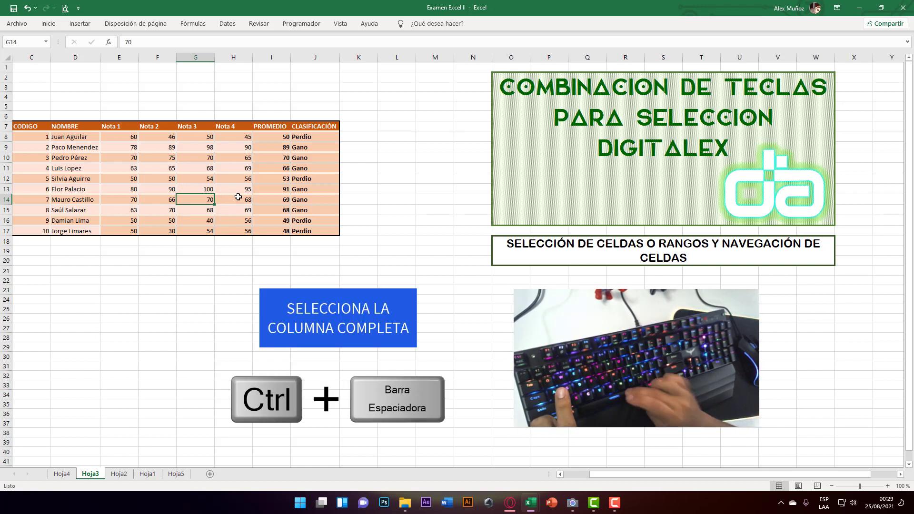
key(ctrl+space)
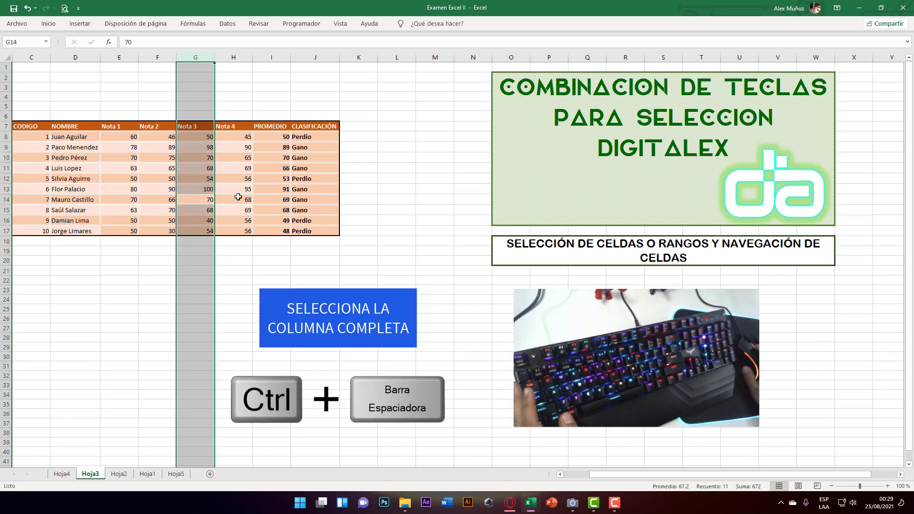
- Return to the Hoja5 sheet and select the complete column I from cell I15
click(174, 474)
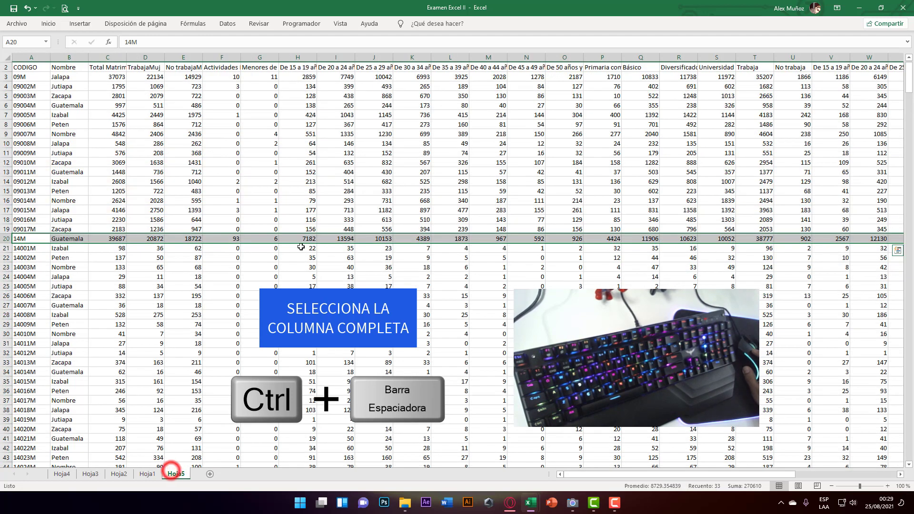
click(334, 191)
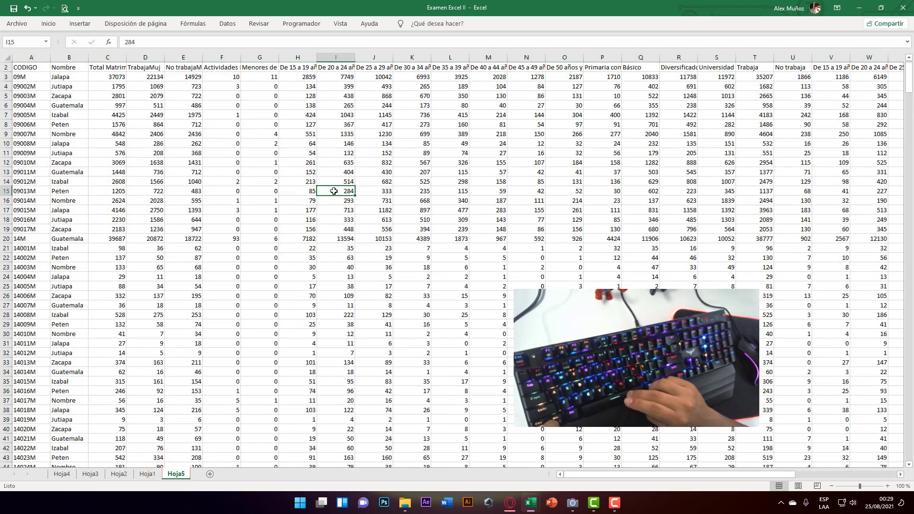
key(ctrl+space)
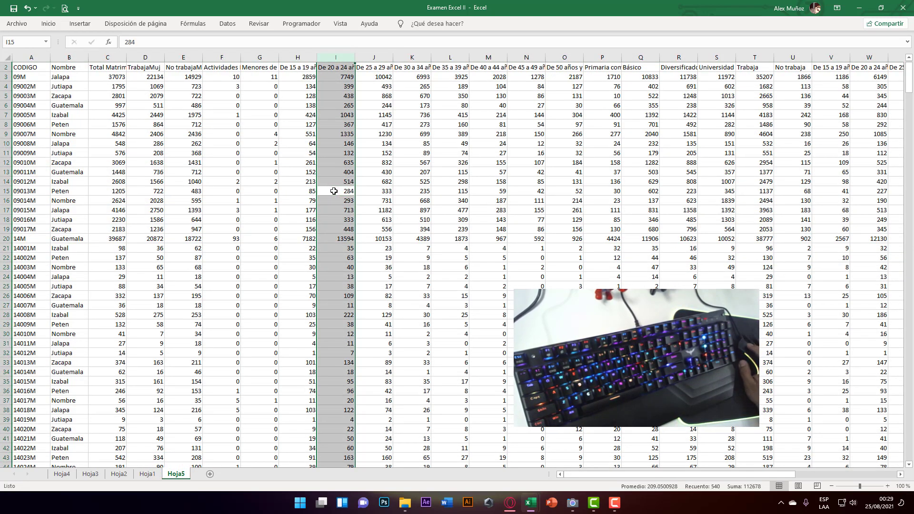
- Select the complete row 15 from cell H15 and move to cell J17
click(306, 195)
key(shift+space)
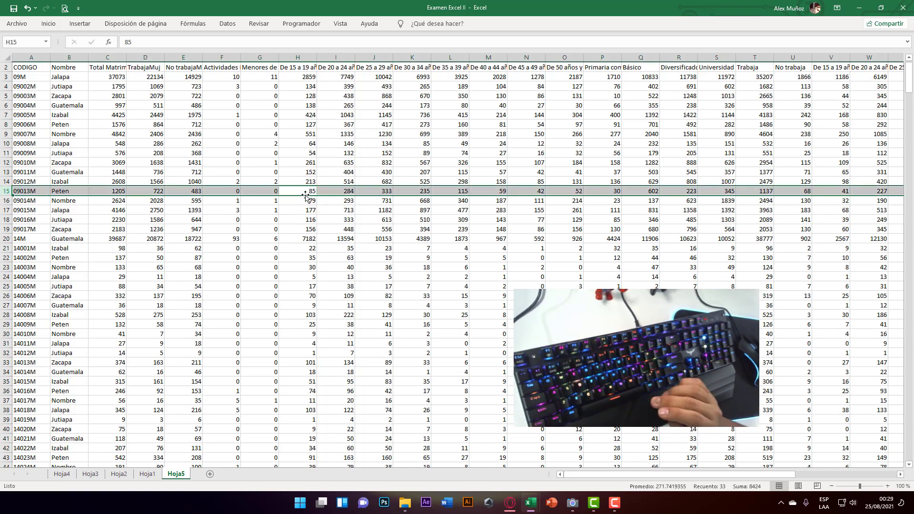
click(366, 210)
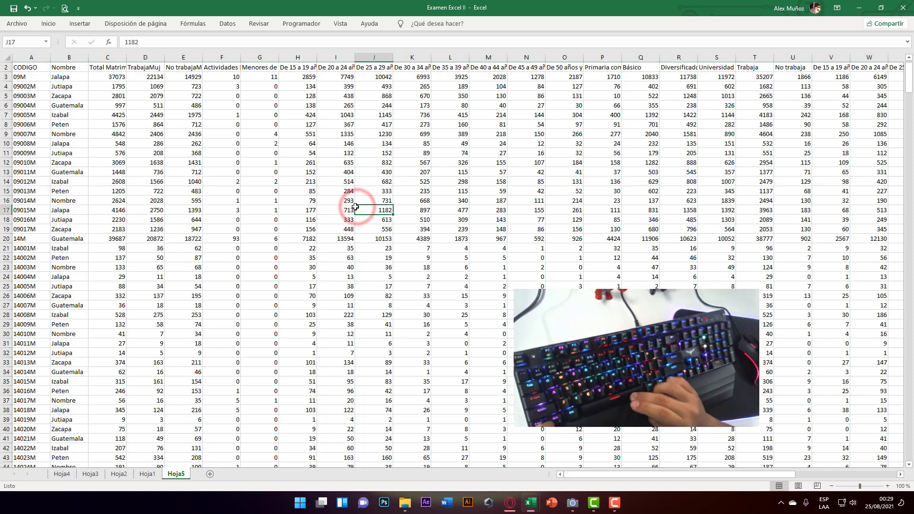
- Select the complete column J from cell J17 on the Hoja5 sheet
key(ctrl+space)
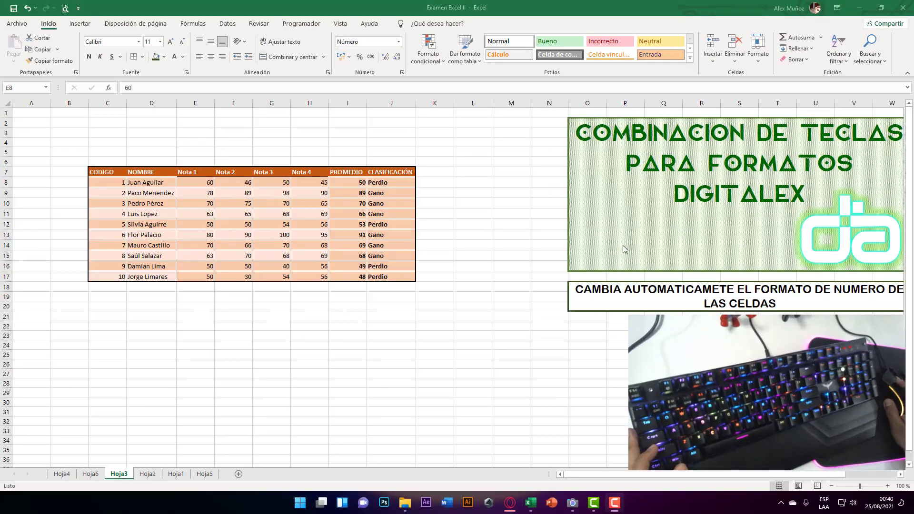
- On the Hoja3 sheet, select all the Nota 1 to Nota 4 grades from E8 to H17
click(676, 225)
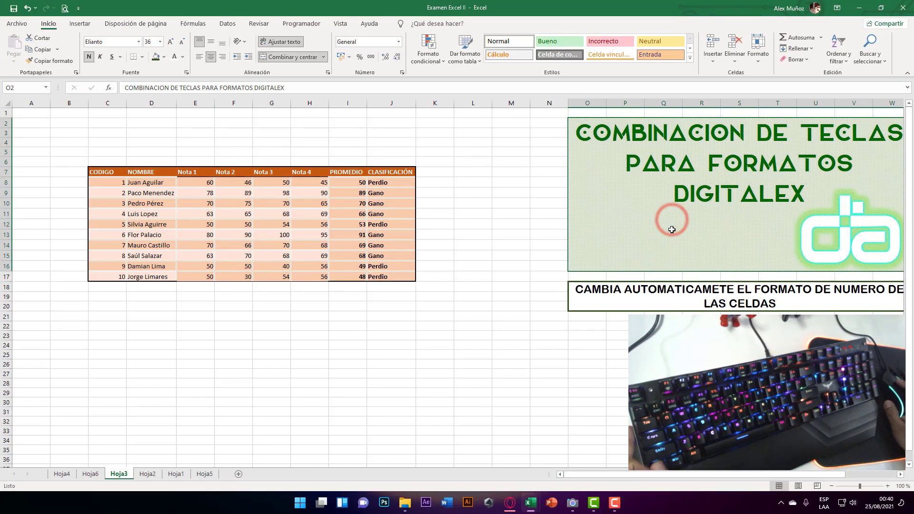
click(210, 183)
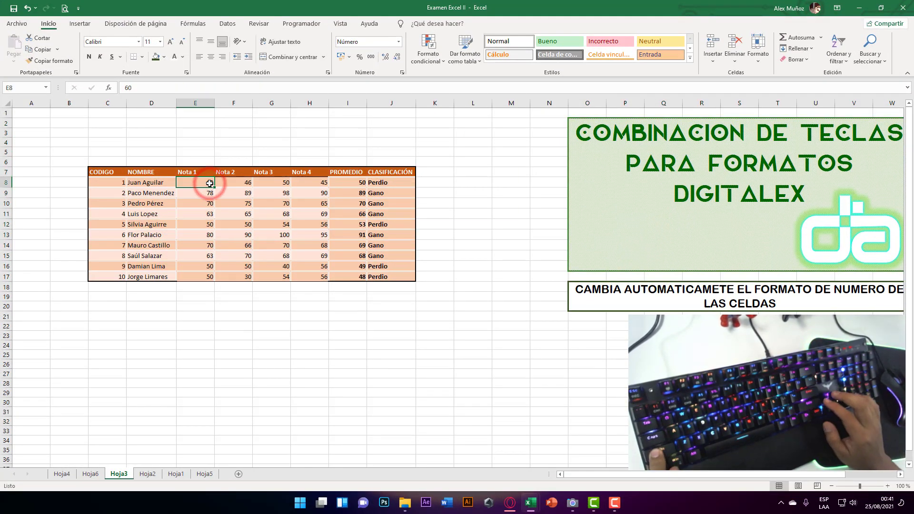
key(shift+Right)
key(shift+Right)
key(shift+Right)
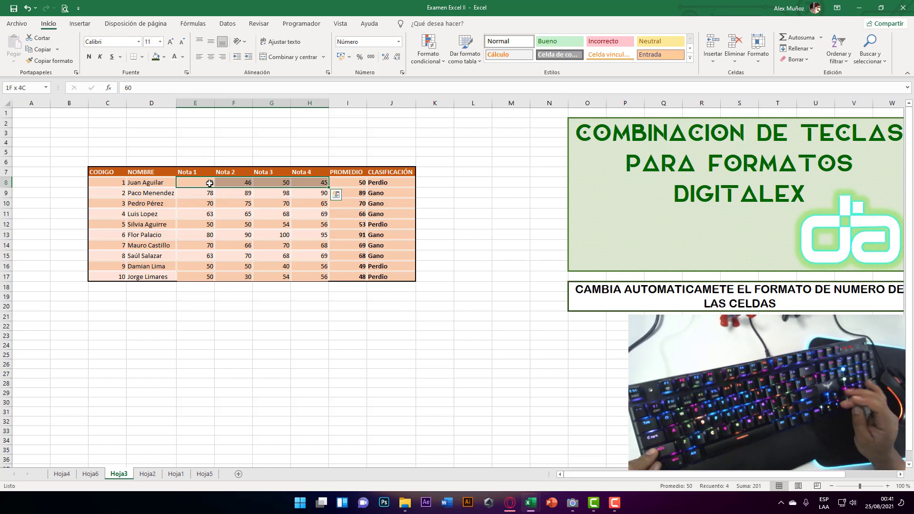
key(ctrl+shift+Down)
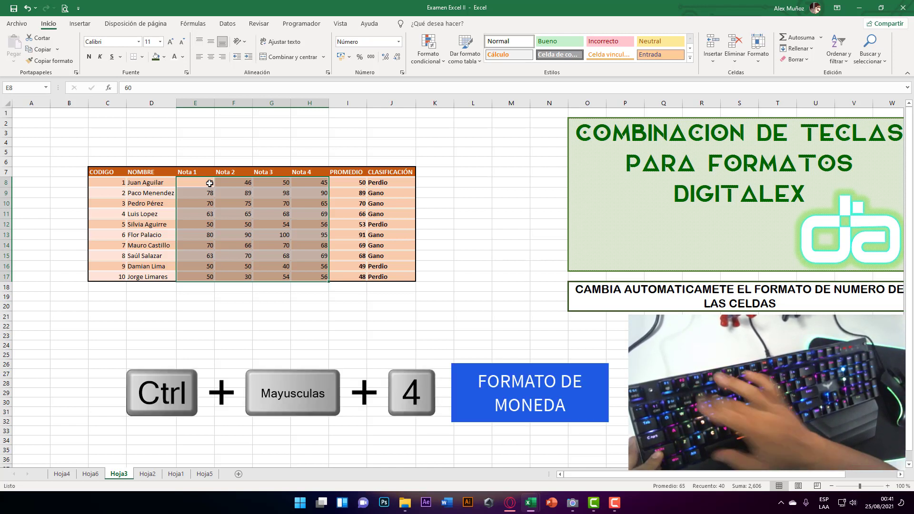
- Apply the currency format and the percentage format in turn to the selected grades E8:H17
key(ctrl+shift+4)
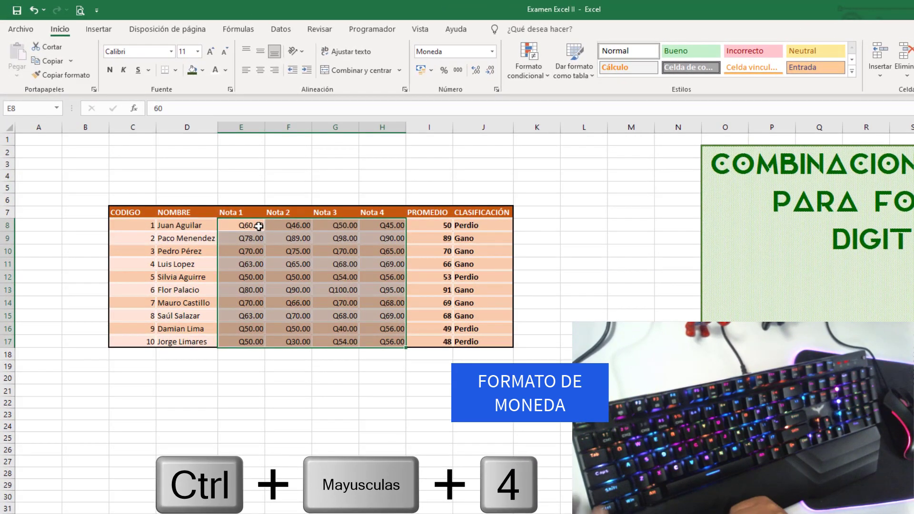
key(ctrl+shift+5)
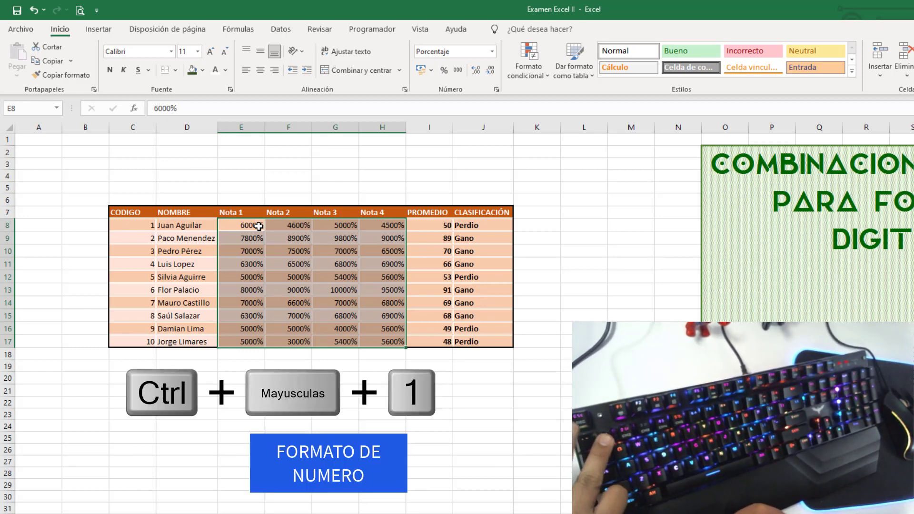
- Apply the number format to the grades in E8:H17 and remove both decimal places
key(ctrl+shift+1)
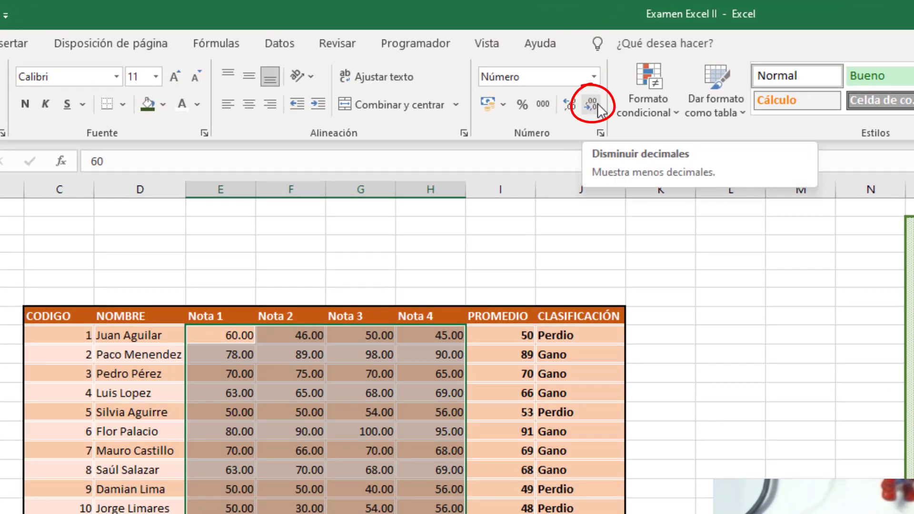
click(591, 104)
click(591, 103)
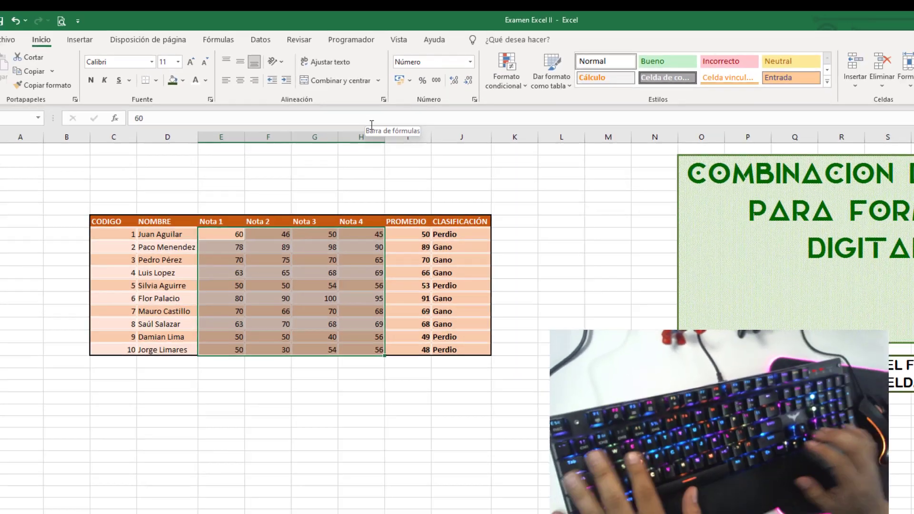
- Select the complete column G from cell G9 and insert a blank column before Nota 3
key(Left)
key(Right)
key(Down)
key(Down)
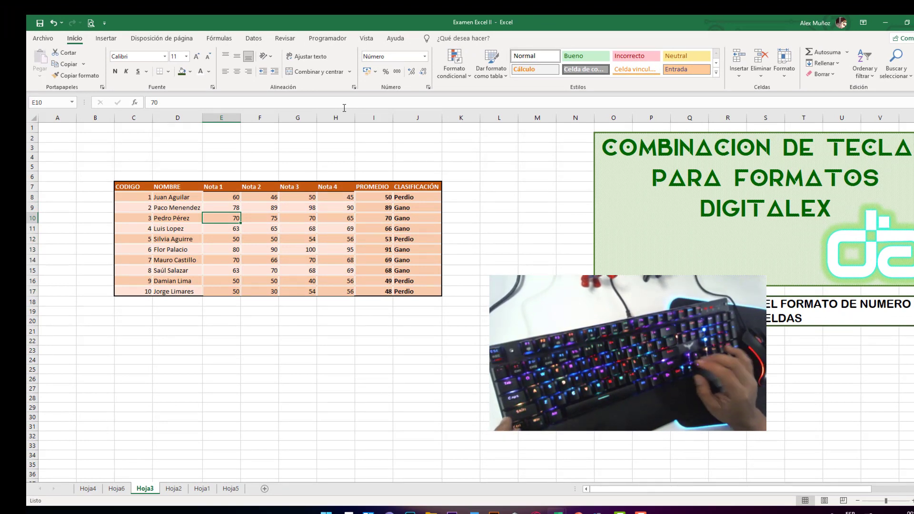
key(Right)
key(Right)
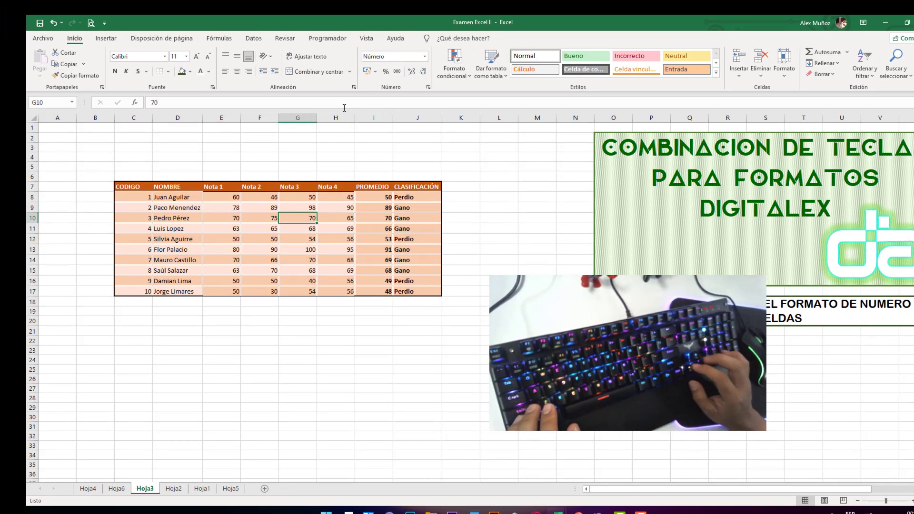
key(Up)
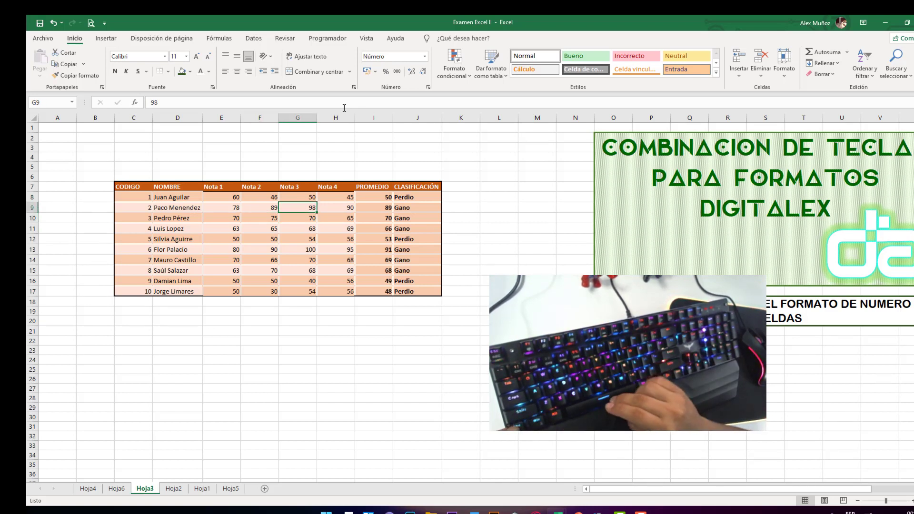
key(ctrl+space)
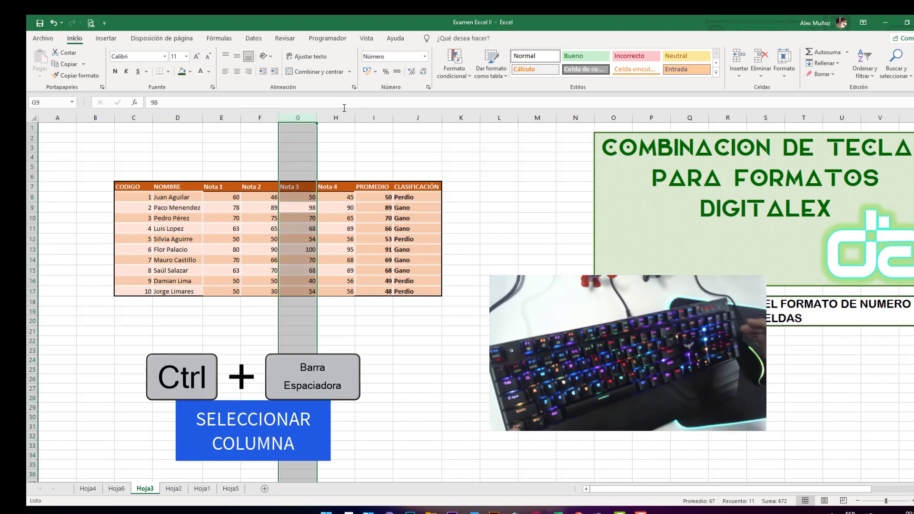
key(ctrl+plus)
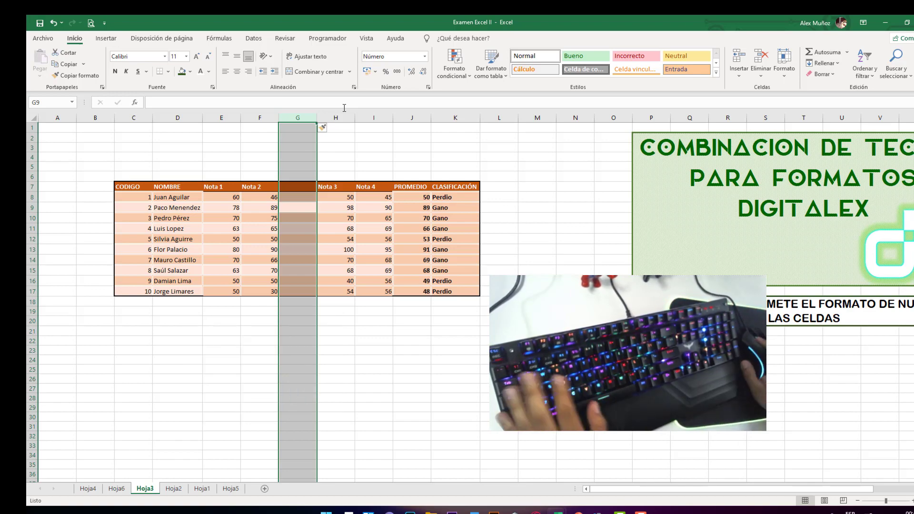
- Move the whole grades table C7:K17 down so that its header starts in row 23
click(119, 239)
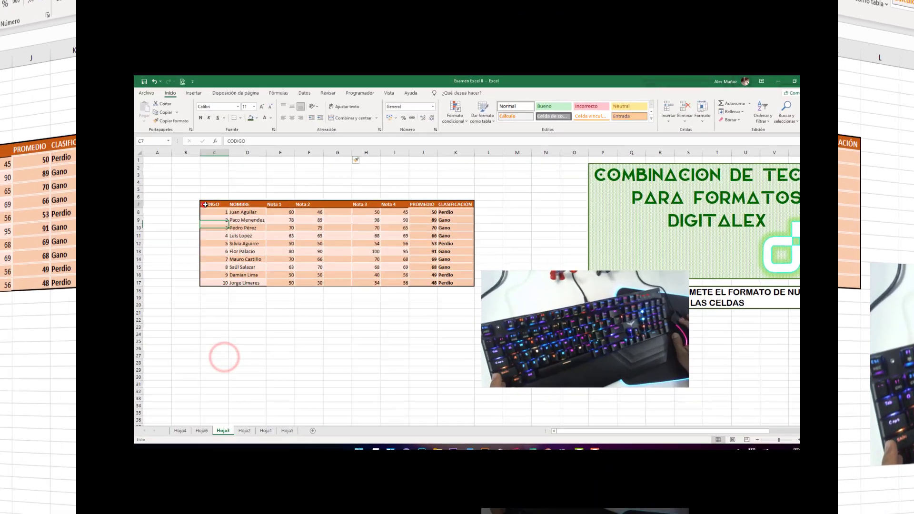
drag(205, 205, 469, 282)
drag(368, 200, 360, 333)
drag(328, 358, 328, 358)
click(743, 189)
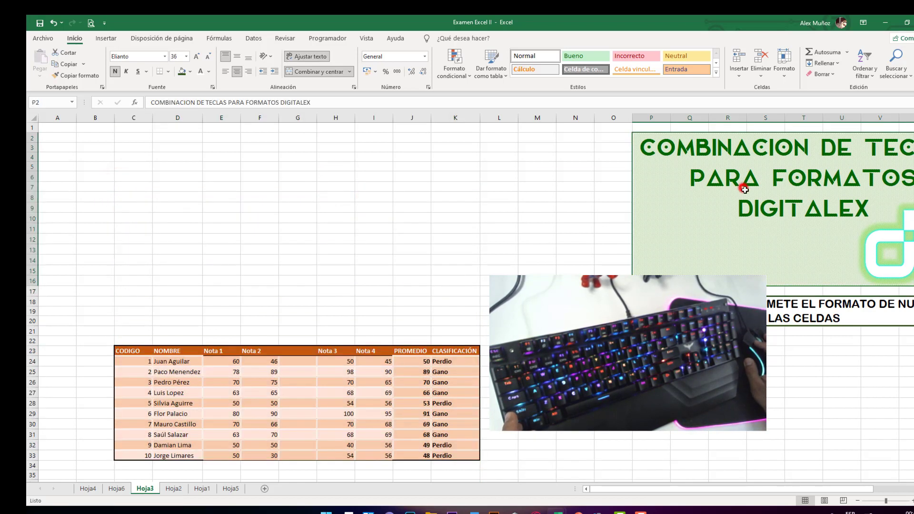
- Select the complete row 29 from cell E29 and insert a blank row above the record with code 6
scroll(260, 317, down, 6)
click(227, 227)
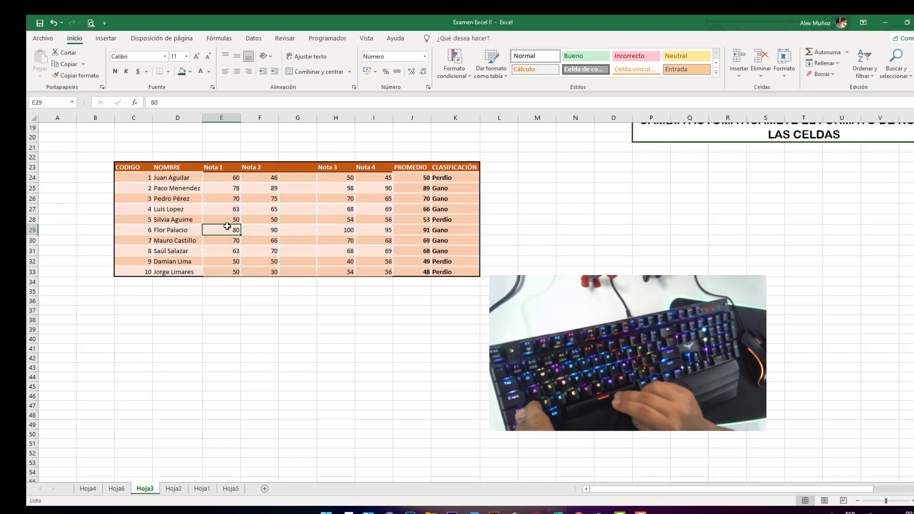
key(shift+space)
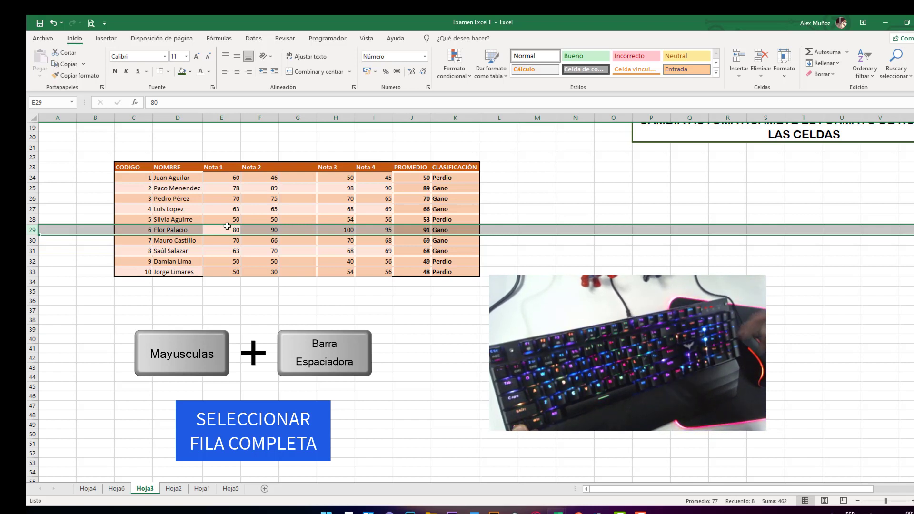
key(ctrl+plus)
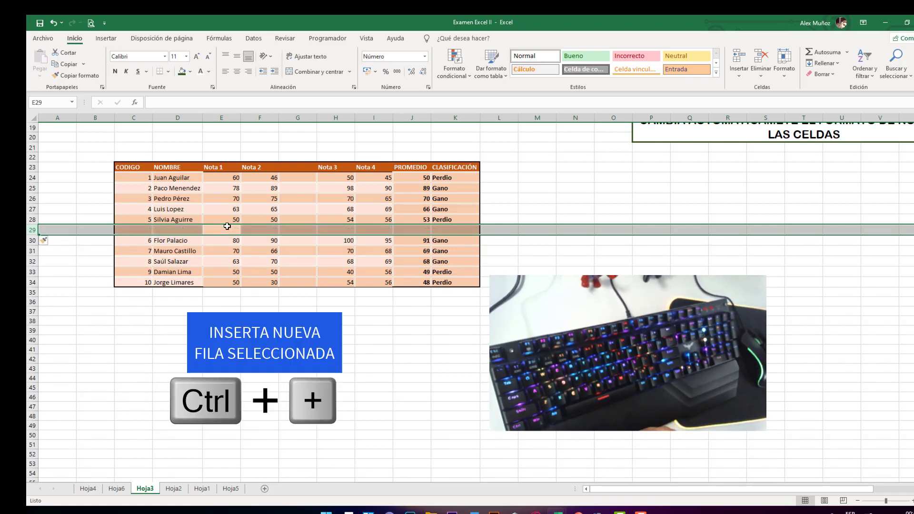
- Select the complete column F from cell F29 and insert a blank column before Nota 2
key(Right)
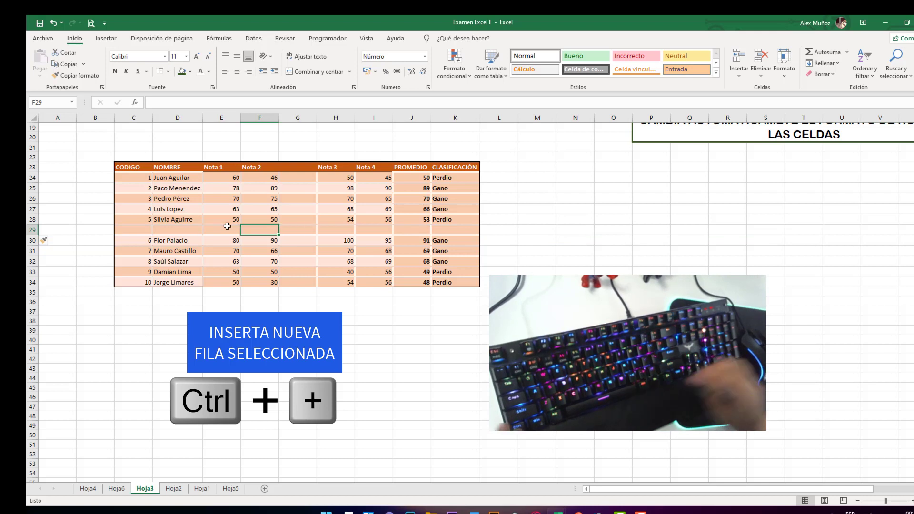
key(ctrl+space)
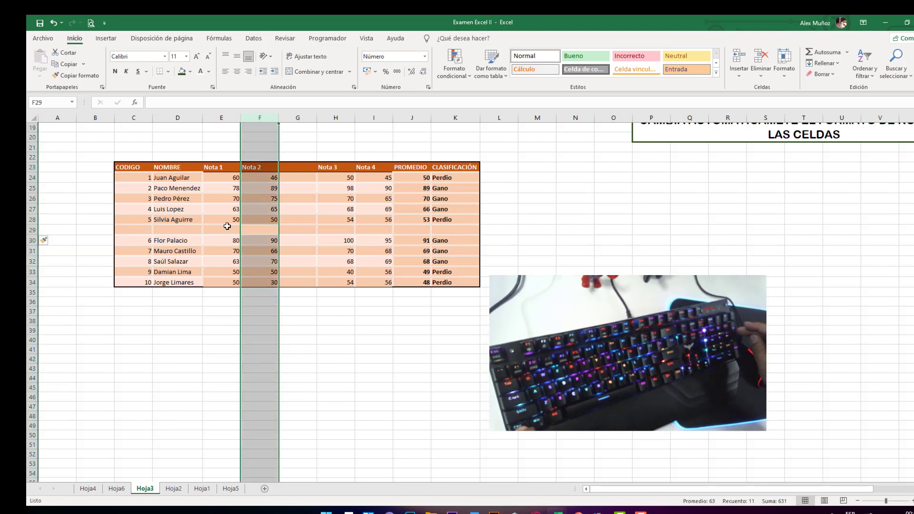
key(ctrl+plus)
key(Left)
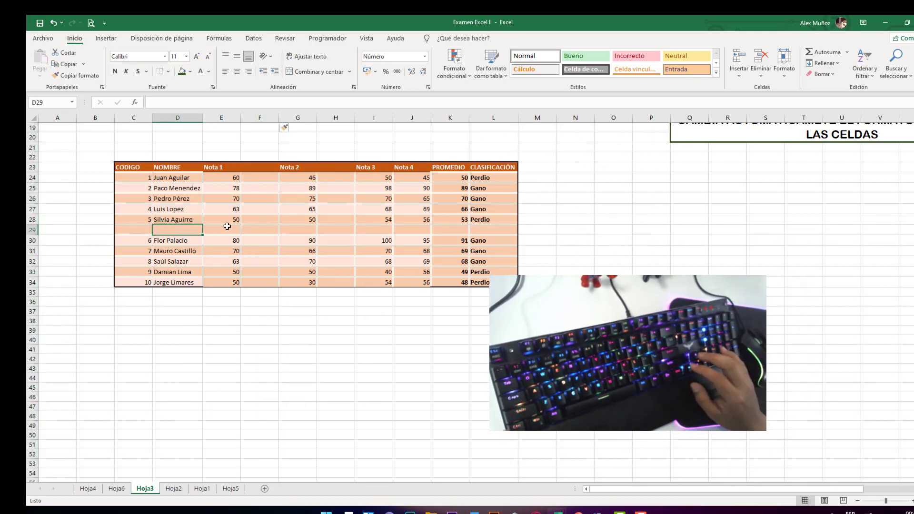
- Select the complete row 28 from cell E28 and insert a blank row above the record with code 5
key(Up)
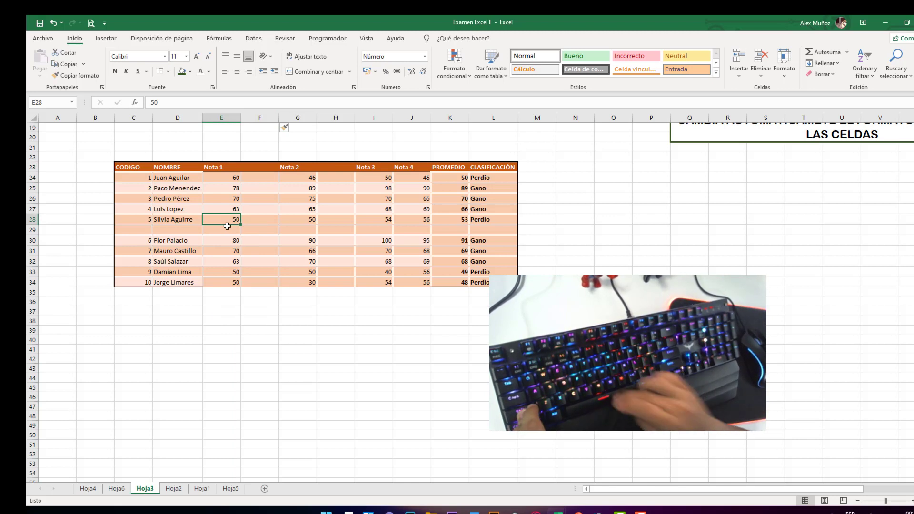
key(shift+space)
key(ctrl+plus)
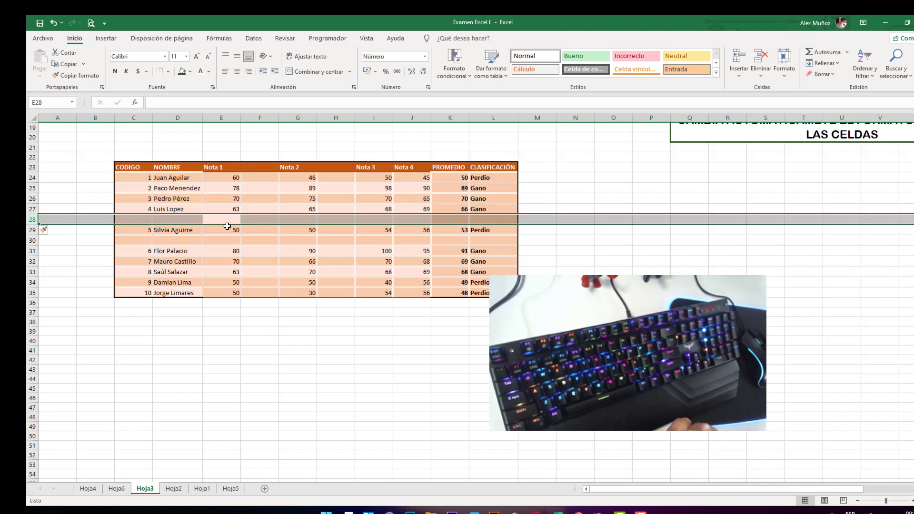
- Return to cell E28, select the complete blank row 28 and delete it
key(Right)
key(Left)
key(Left)
key(Down)
key(Right)
key(Up)
key(Left)
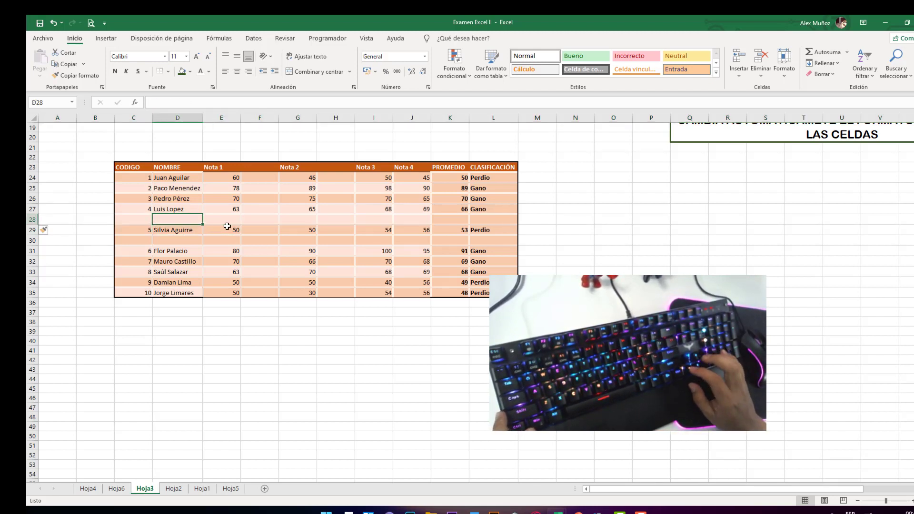
key(Left)
key(Right)
key(Right)
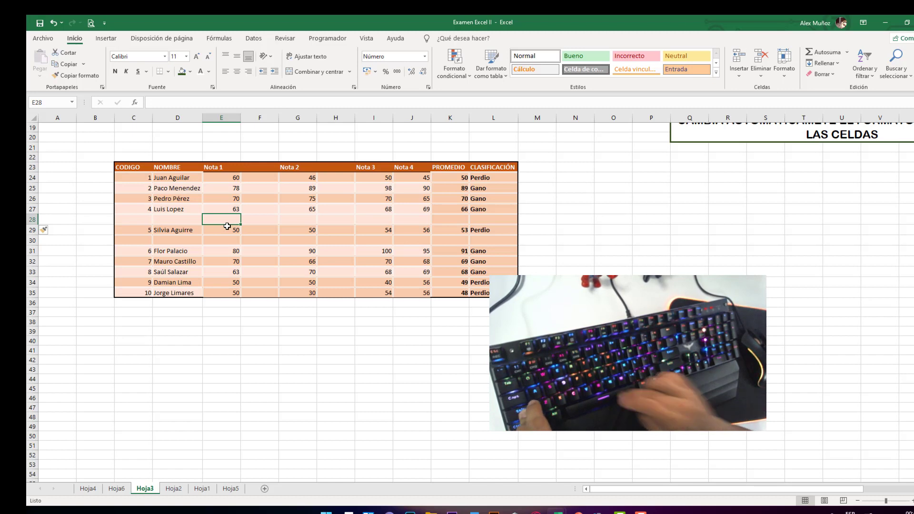
key(shift+space)
key(ctrl+minus)
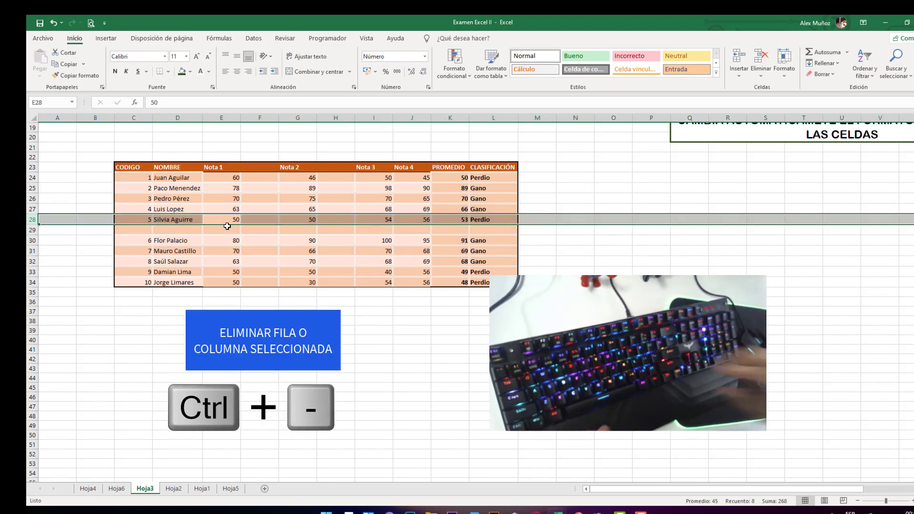
- Select the complete blank row 29 from cell E29 and delete it
click(228, 226)
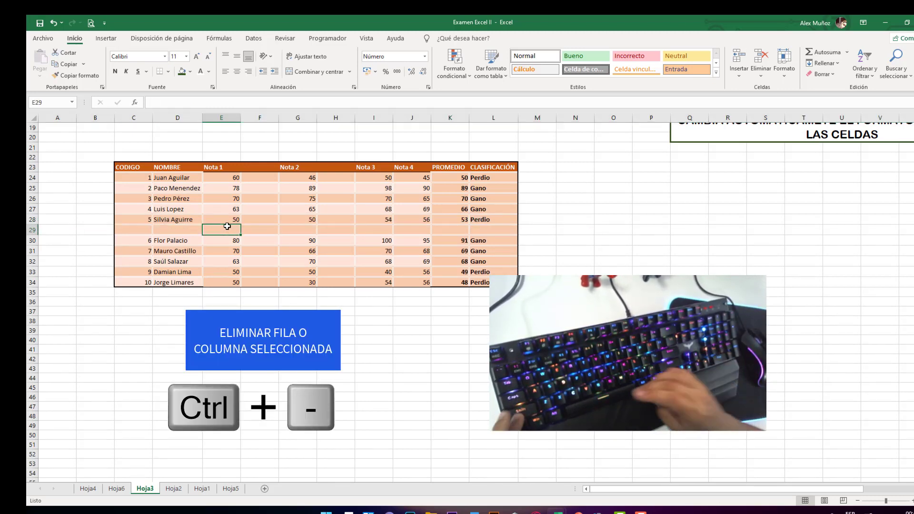
key(shift+space)
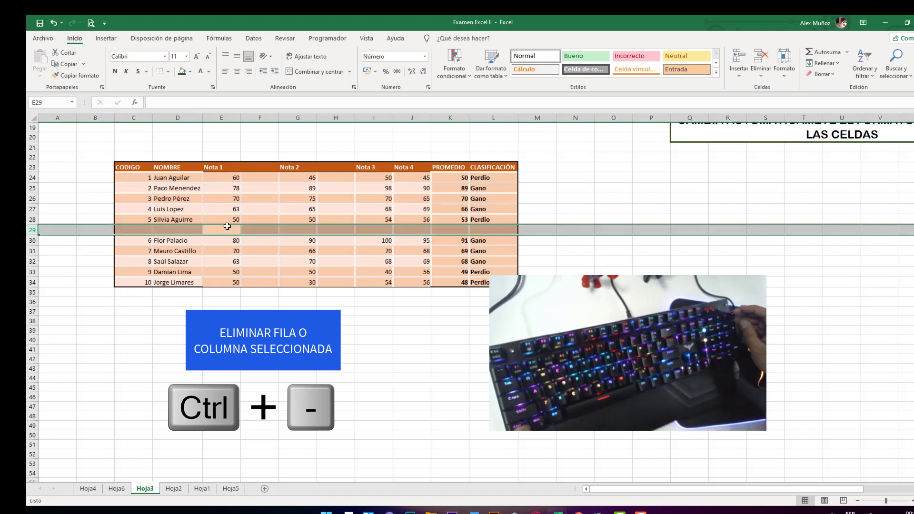
key(ctrl+minus)
- Select the complete blank column F from cell F27 and delete it
key(Right)
key(Up)
key(Up)
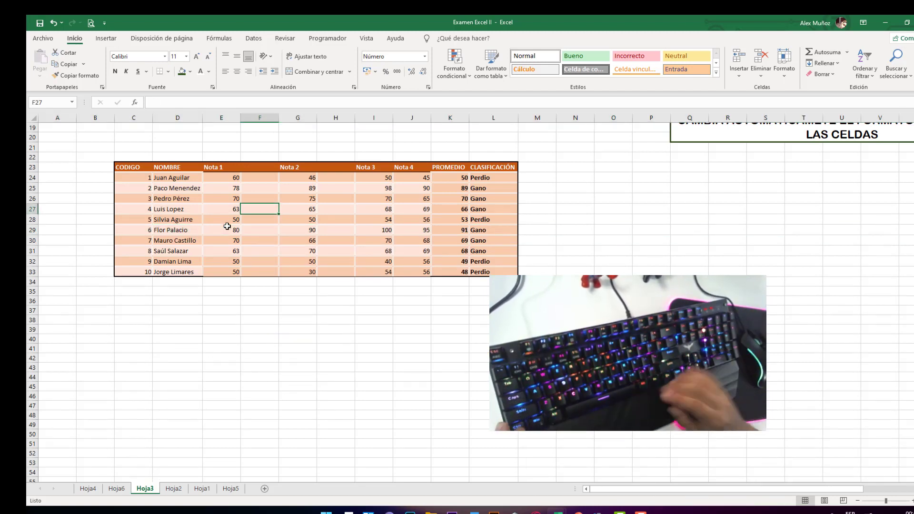
key(ctrl+space)
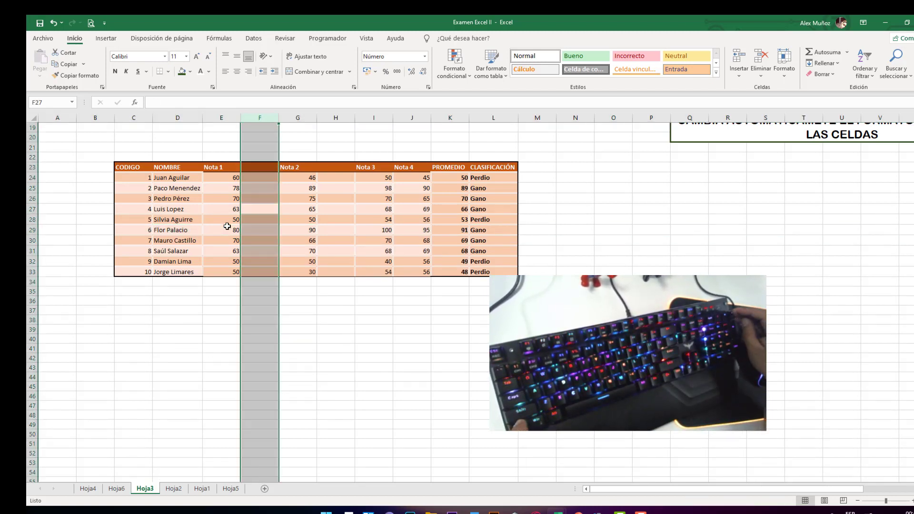
key(ctrl+minus)
- Select the complete blank column G from cell G27 and delete it
key(Right)
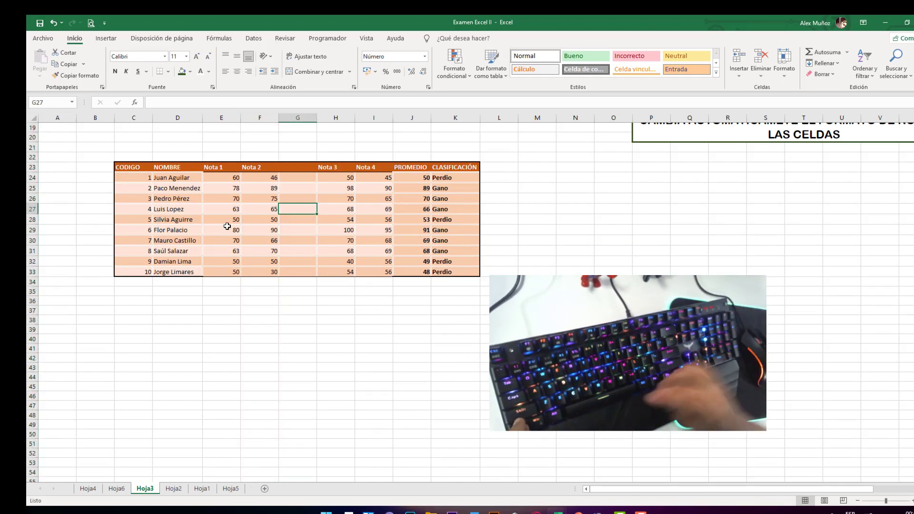
key(ctrl+space)
key(ctrl+minus)
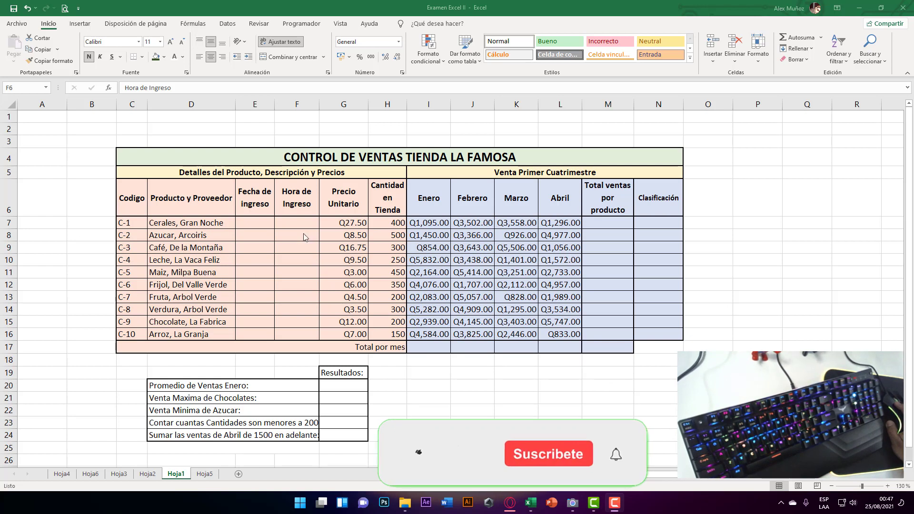
- Insert the current date in cell E7, the Fecha de ingreso of product C-1, and auto-fit column E
click(250, 222)
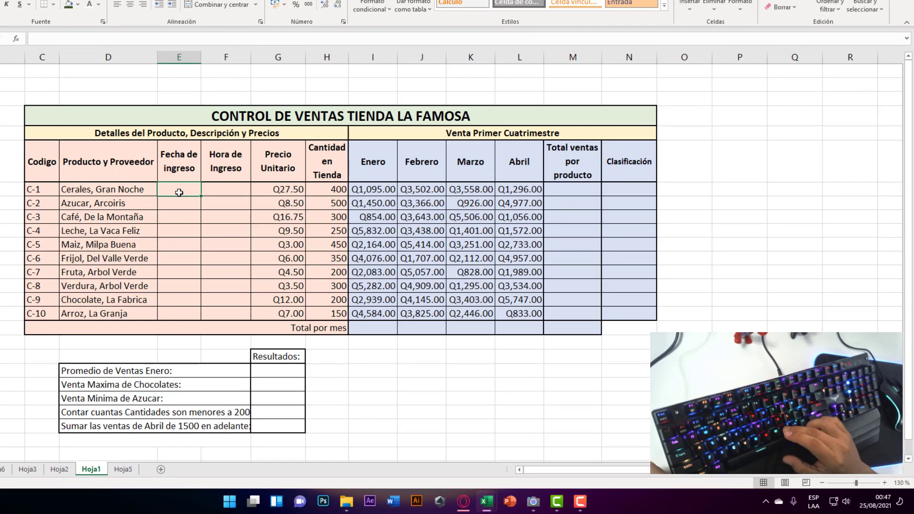
key(ctrl+comma)
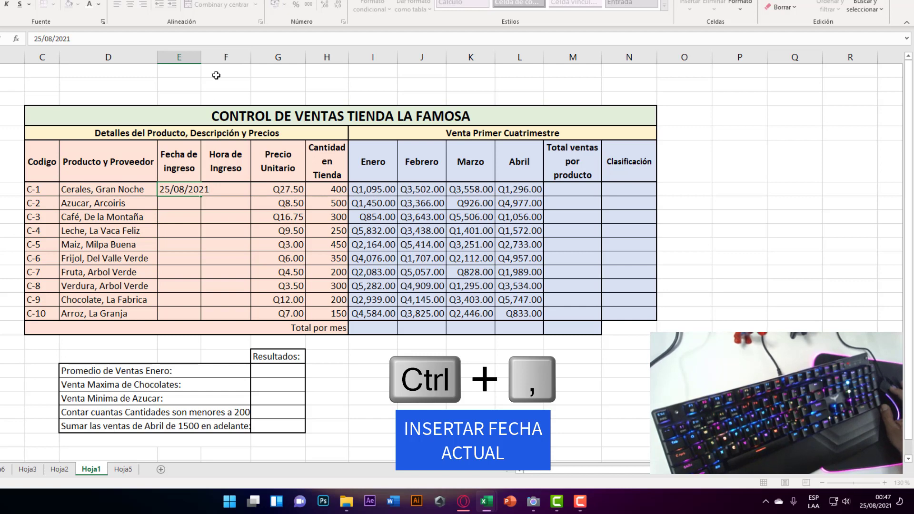
double_click(201, 55)
click(182, 192)
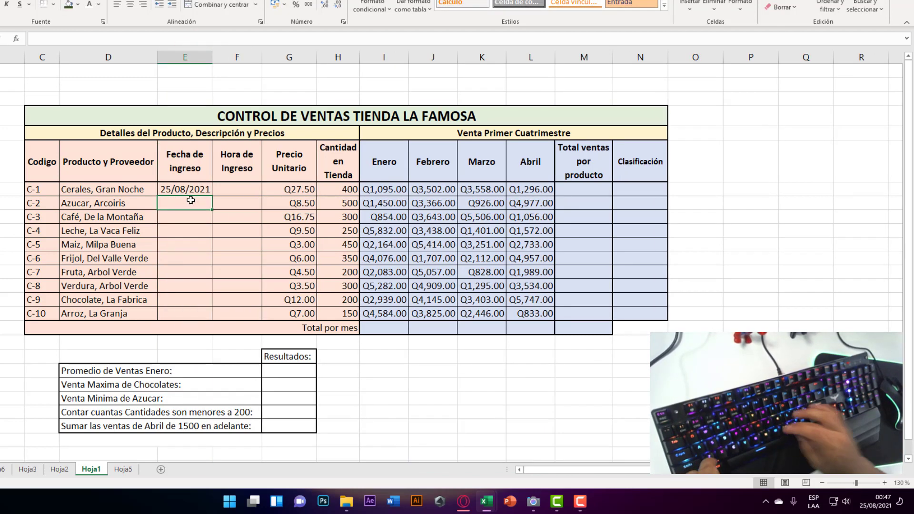
- Insert the current date in cell E8, the Fecha de ingreso of product C-2
click(191, 200)
key(ctrl+comma)
key(Return)
key(Up)
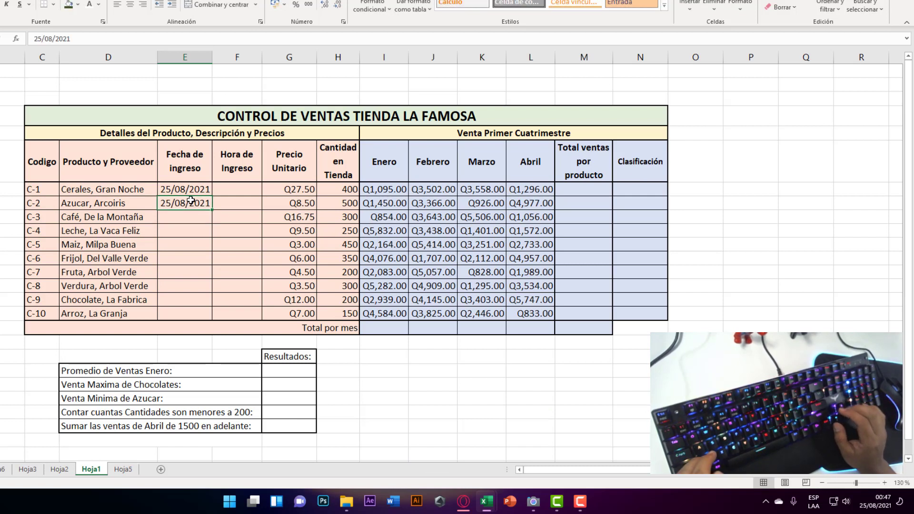
- Insert the current time in cell F7, the Hora de Ingreso of product C-1
key(Right)
key(Up)
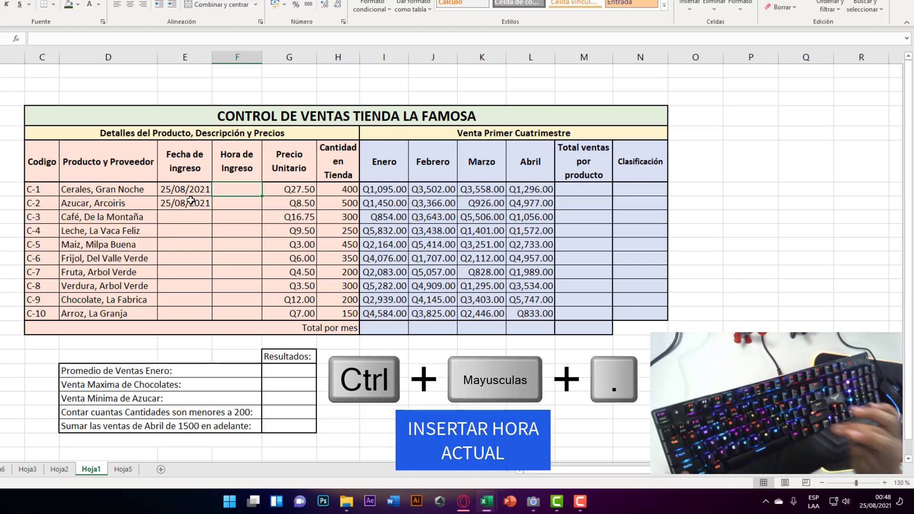
key(ctrl+shift+period)
key(Return)
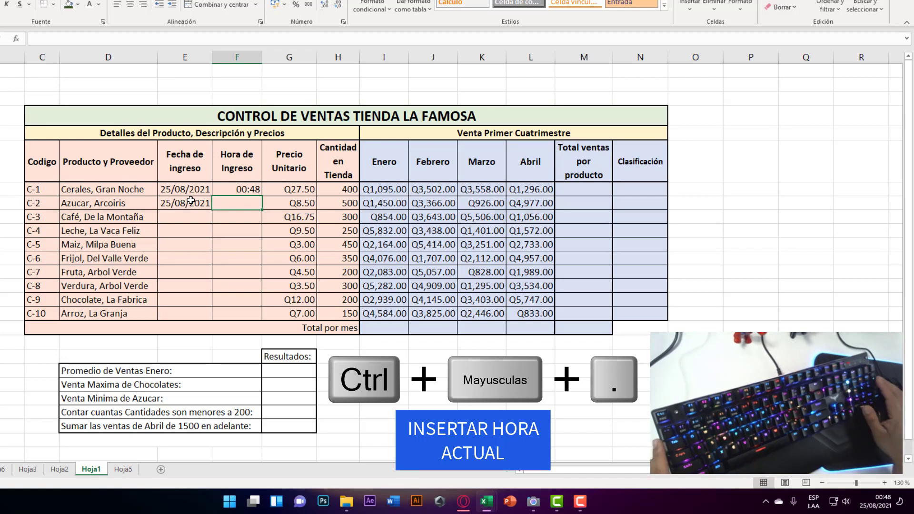
- Insert the current time in cell F8, the Hora de Ingreso of product C-2
key(super)
key(super)
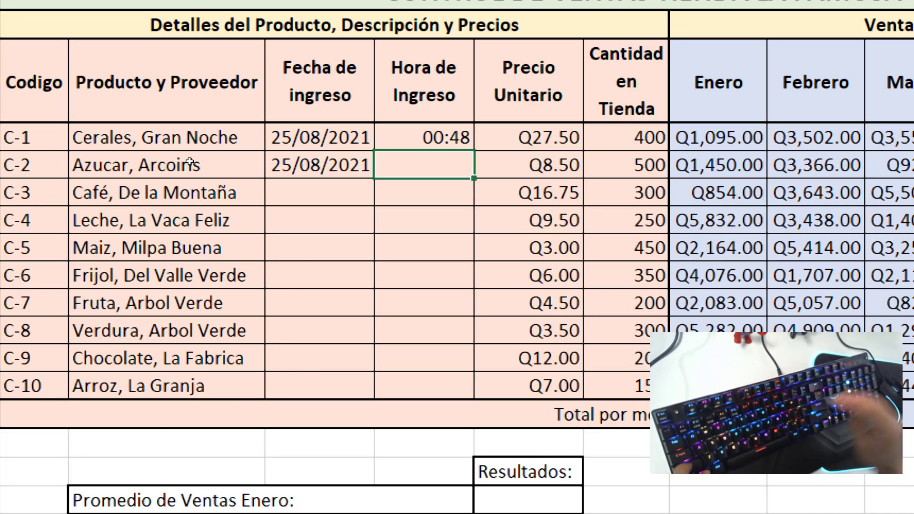
key(super)
key(super)
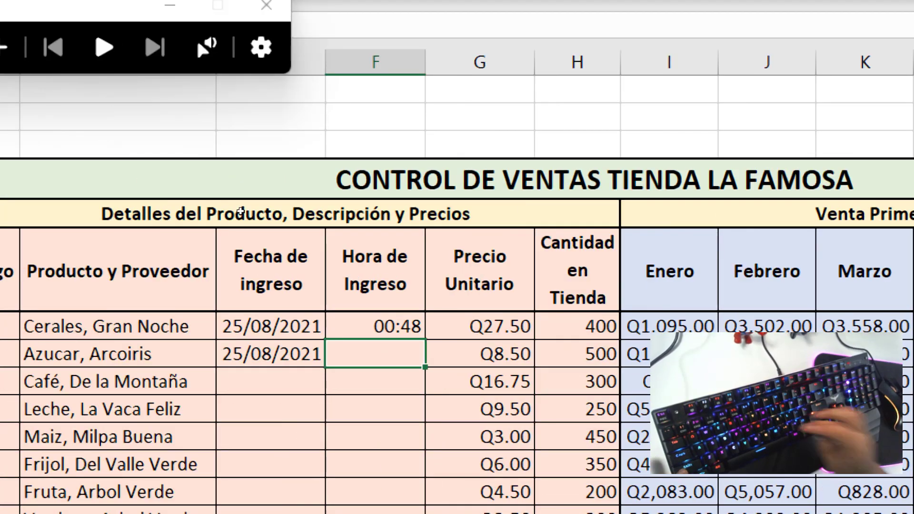
key(ctrl+shift+colon)
key(Return)
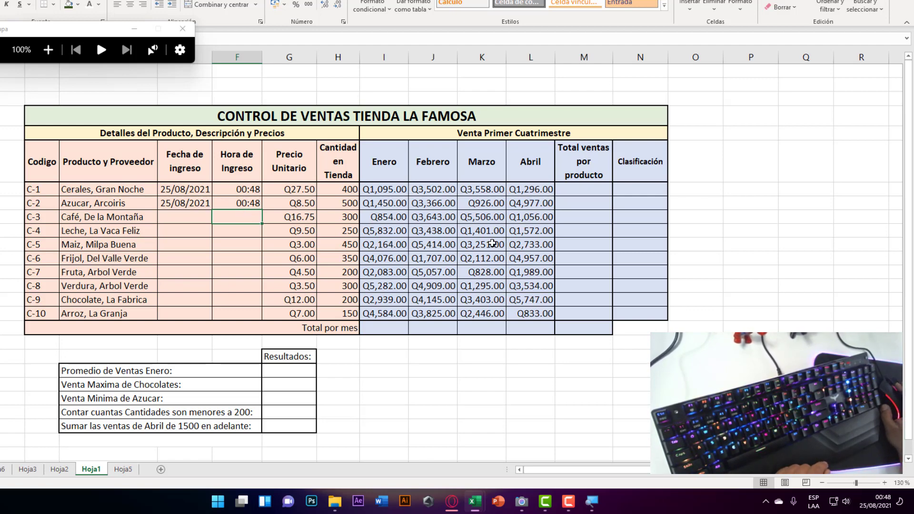
- Go through the Total por mes cells from Enero to Abril and return to the Enero one
scroll(492, 244, down, 2)
scroll(490, 241, up, 1)
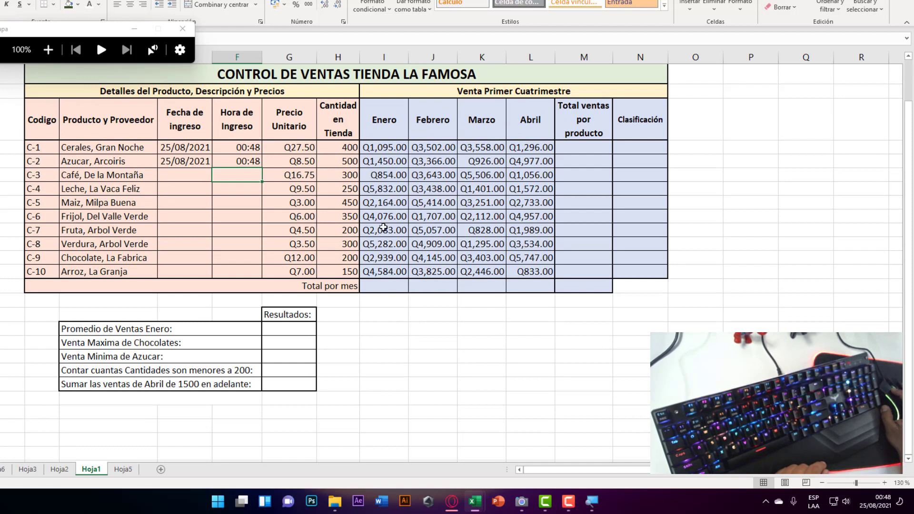
click(384, 285)
click(444, 285)
click(488, 285)
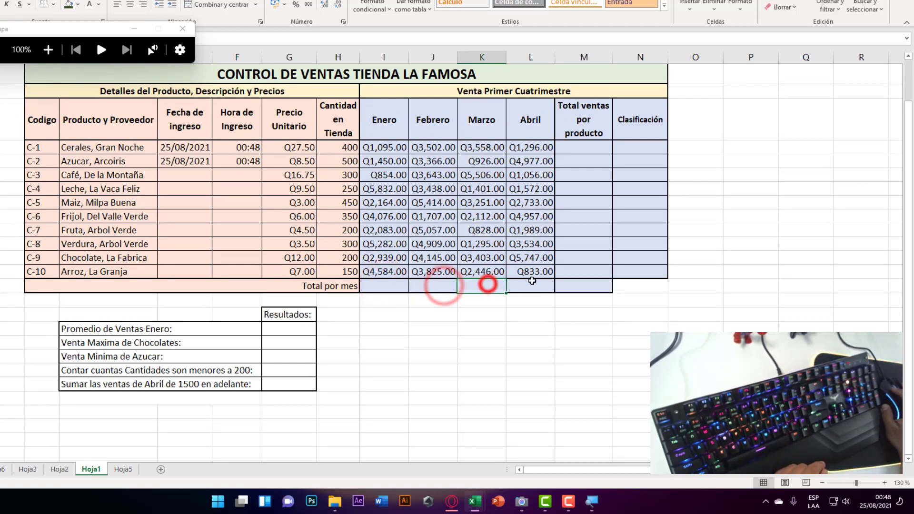
click(532, 282)
click(381, 286)
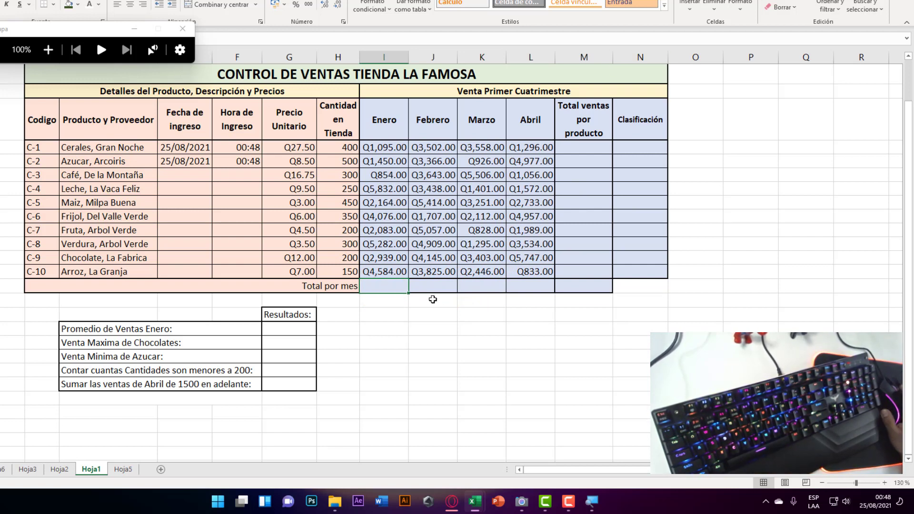
- Select the Enero sales together with their empty total cell, I7:I17, and apply AutoSum
key(Up)
key(Up)
key(Up)
key(Up)
key(Up)
key(Up)
key(Up)
key(Up)
key(Up)
key(Up)
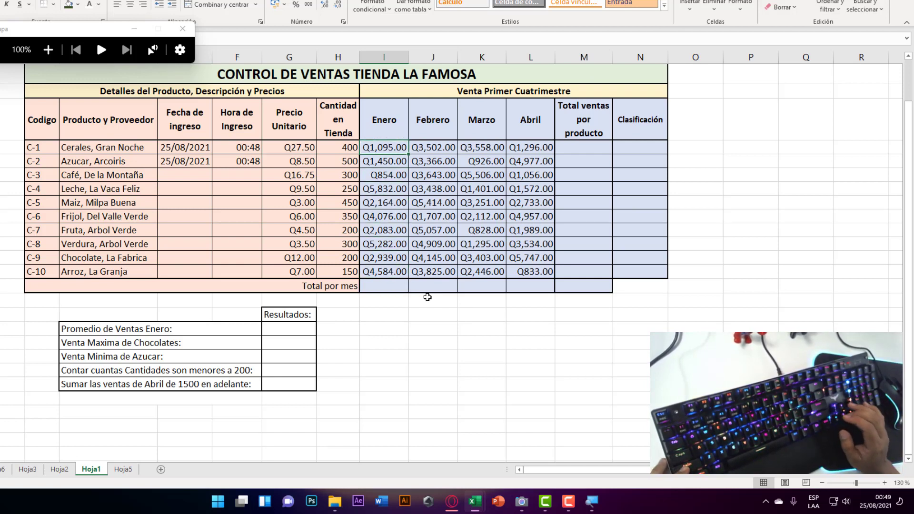
key(ctrl+shift+Down)
key(shift+Down)
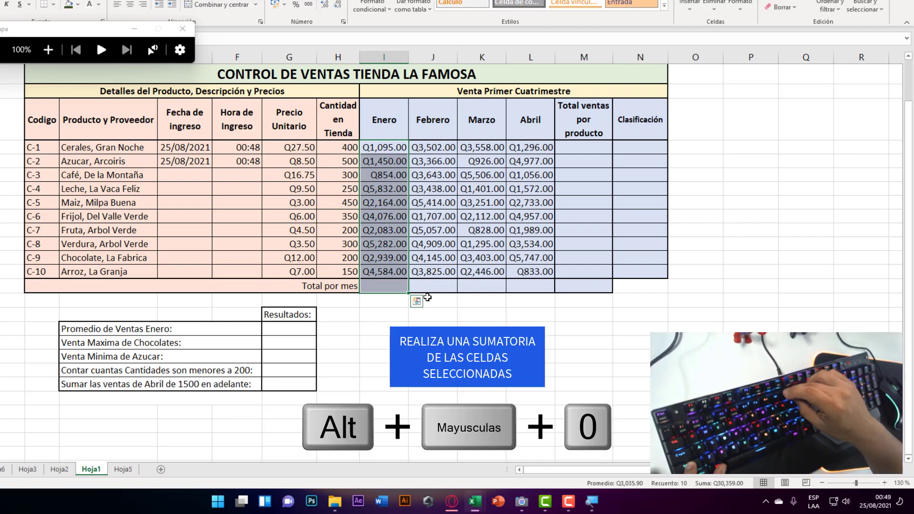
key(alt+shift+0)
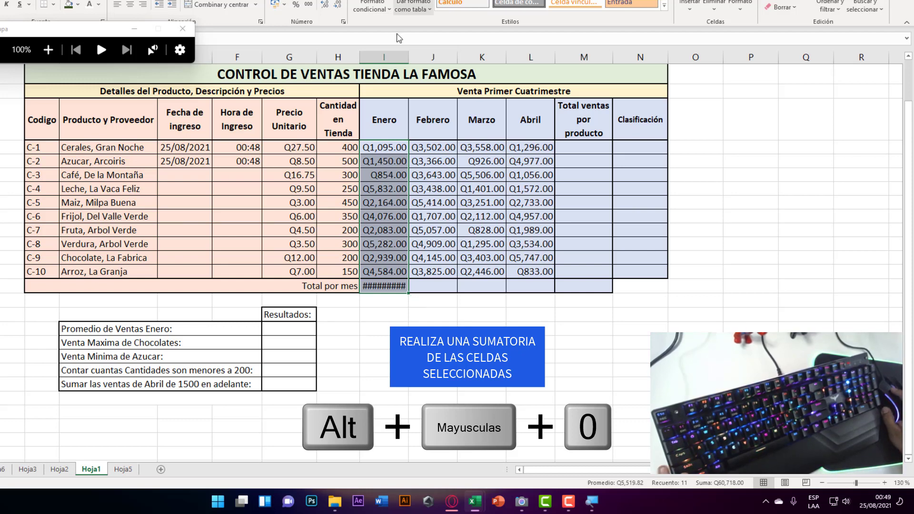
- Widen column I to fit its total and give columns J to N one wider, equal width
drag(408, 56, 644, 58)
drag(460, 55, 701, 53)
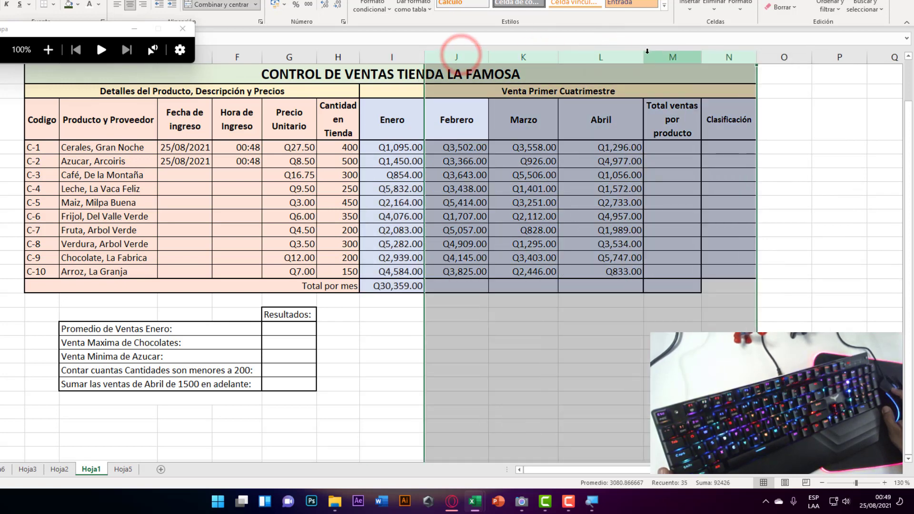
drag(643, 58, 652, 57)
drag(519, 52, 507, 53)
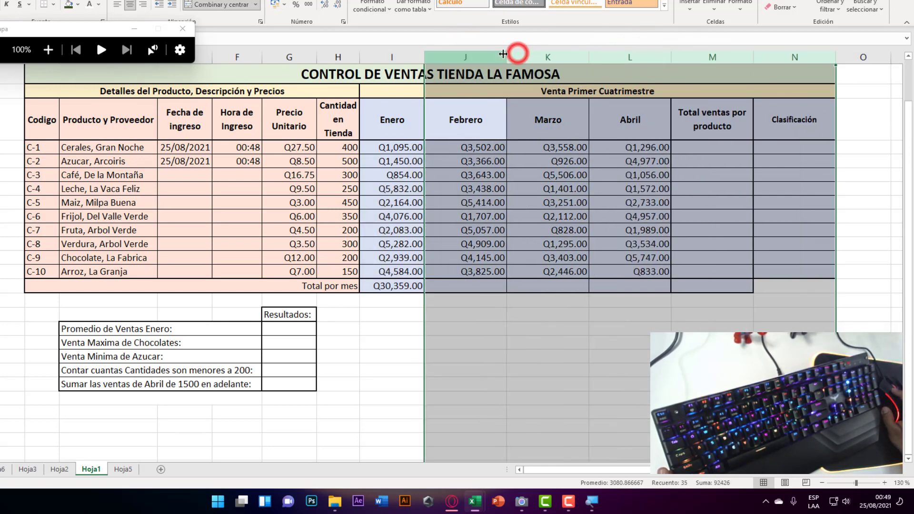
click(462, 319)
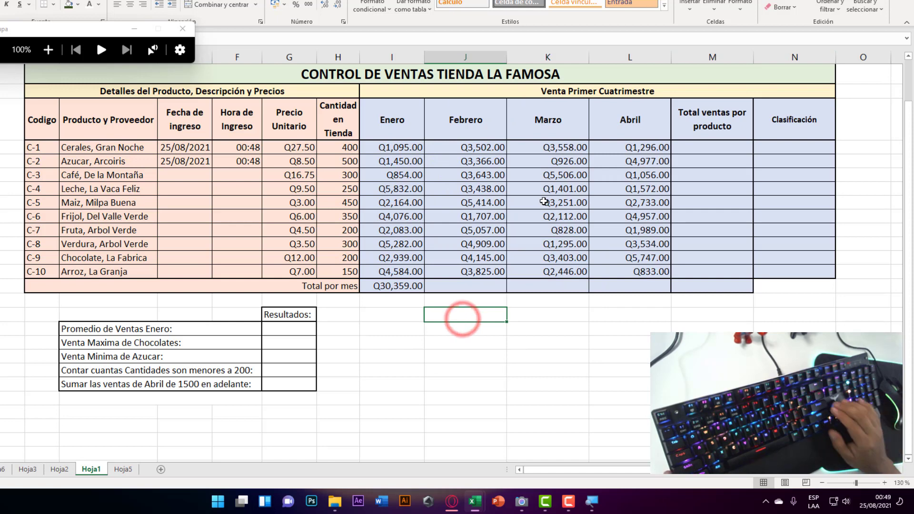
- Select the Febrero and Marzo sales with their empty total cells, J7:K17, and apply AutoSum to both columns
key(Up)
key(Up)
key(Up)
key(Up)
key(Up)
key(Up)
key(Up)
key(Up)
key(Up)
key(Up)
key(Up)
key(Up)
key(shift+Right)
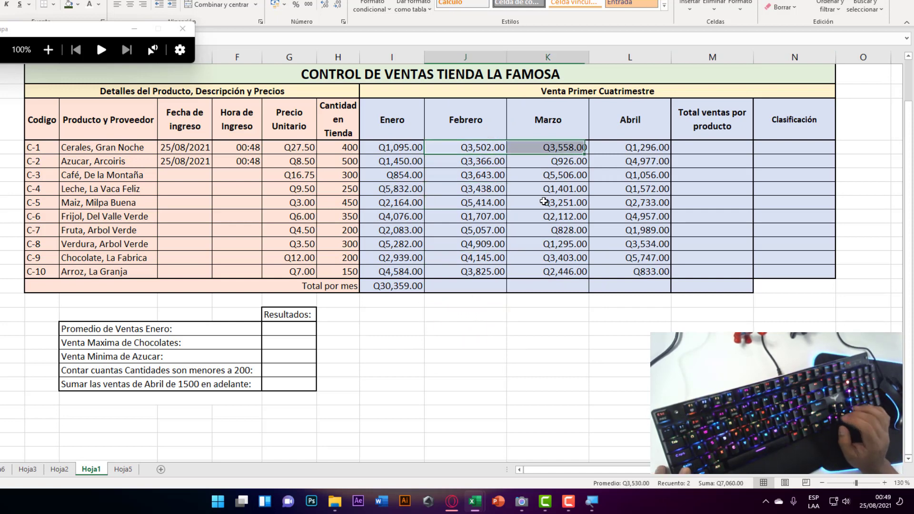
key(shift+Down)
key(shift+Down)
key(shift+Down)
key(shift+Down)
key(shift+Down)
key(shift+Down)
key(shift+Down)
key(shift+Down)
key(shift+Down)
key(shift+Down)
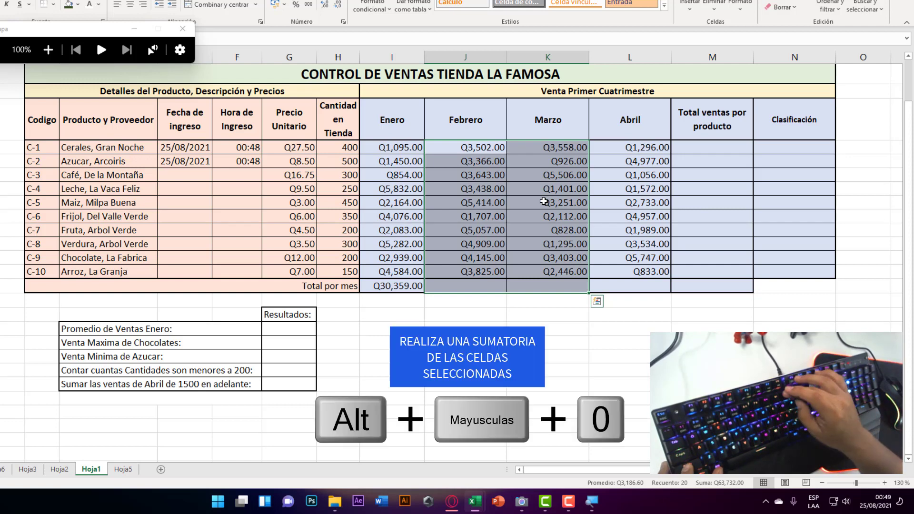
key(alt+shift+0)
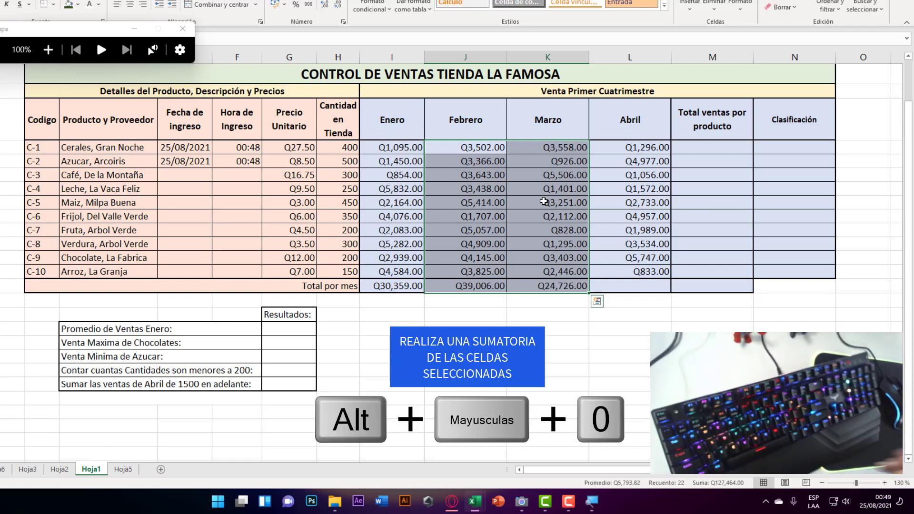
- Check the formula behind the Febrero total in J17, putting the magnifier window away and cancelling any edit
click(465, 286)
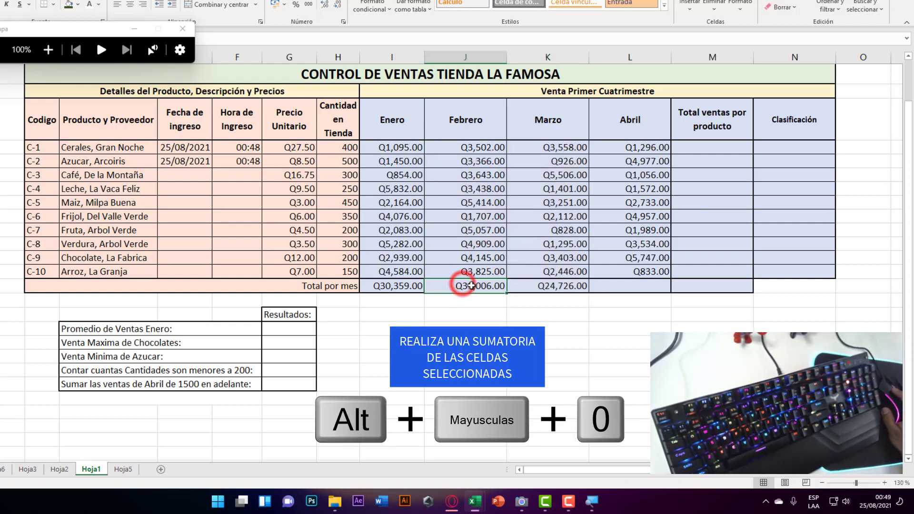
click(134, 28)
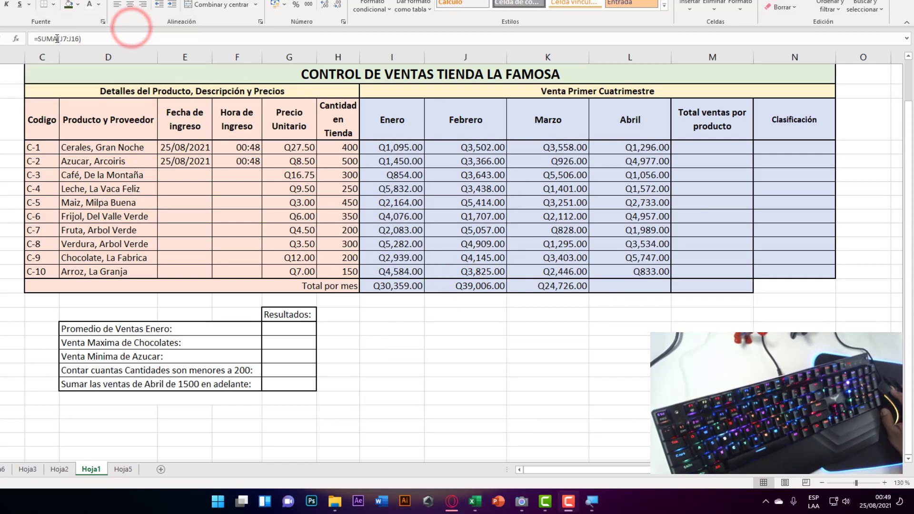
double_click(412, 280)
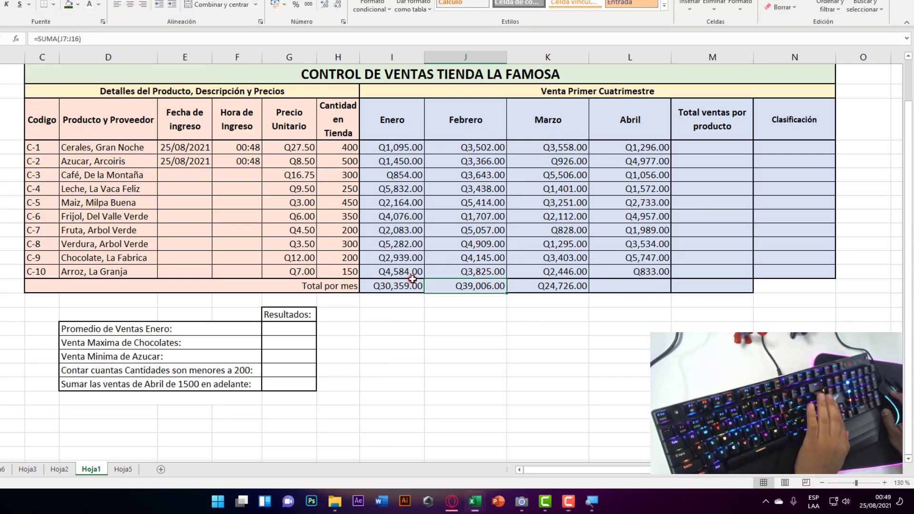
click(398, 289)
key(Escape)
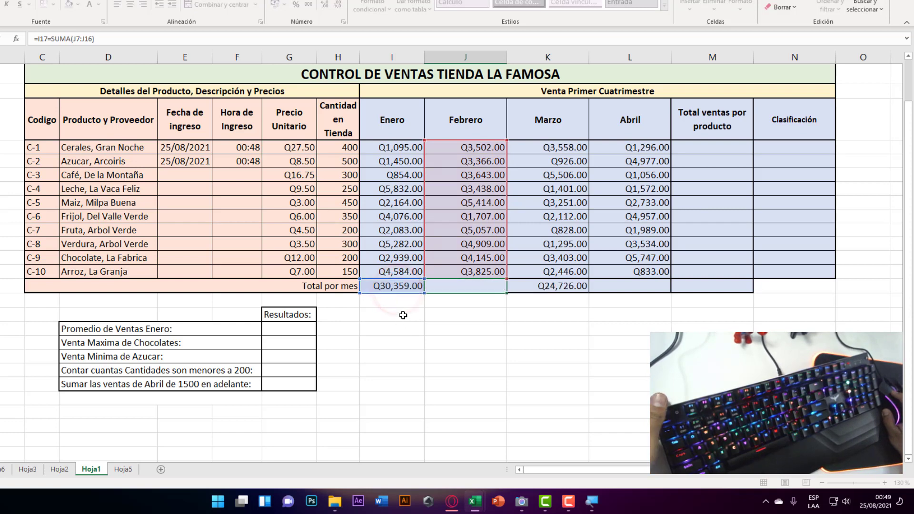
- Clear the Enero to Marzo totals and apply AutoSum to I7:M17 to fill all monthly and per-product totals
drag(396, 286, 557, 294)
key(Delete)
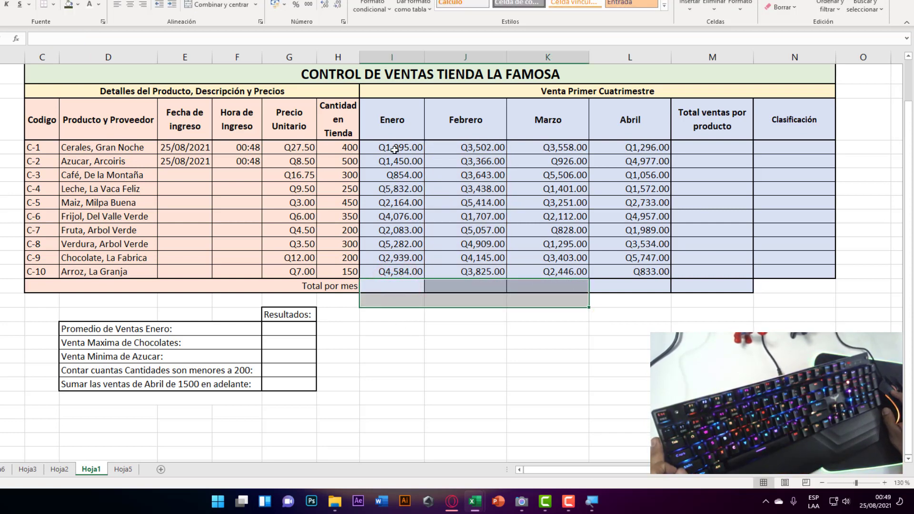
drag(392, 147, 701, 281)
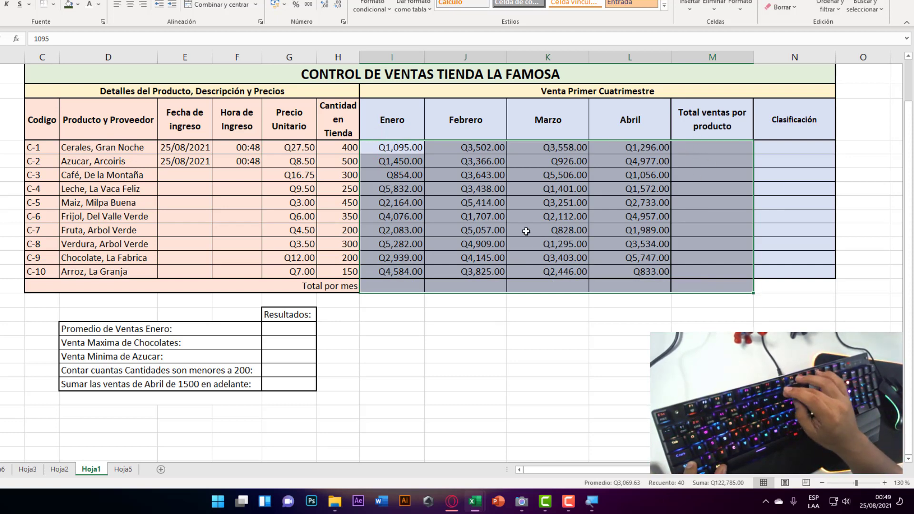
key(alt+equal)
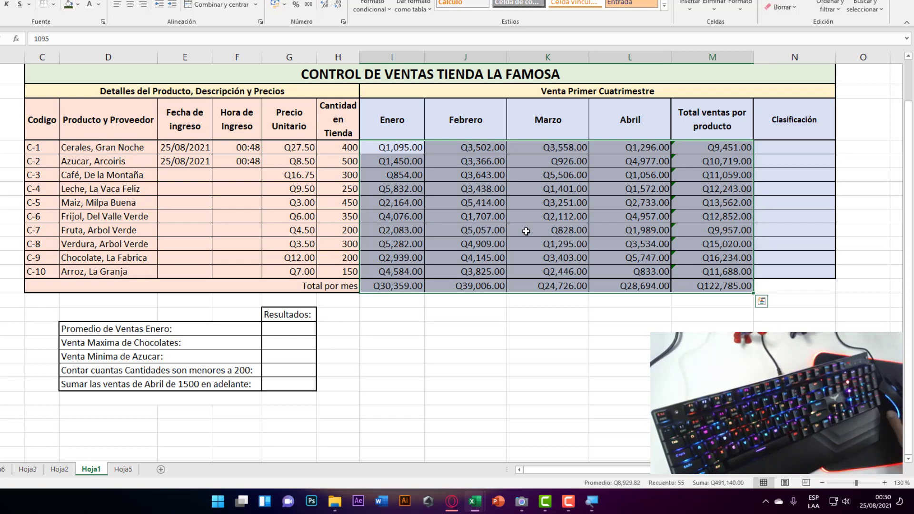
- Enter "En este momento estoy escribiendo" in cell I21, followed by three lines reading "otra linea" within the same cell
scroll(500, 222, down, 3)
click(402, 228)
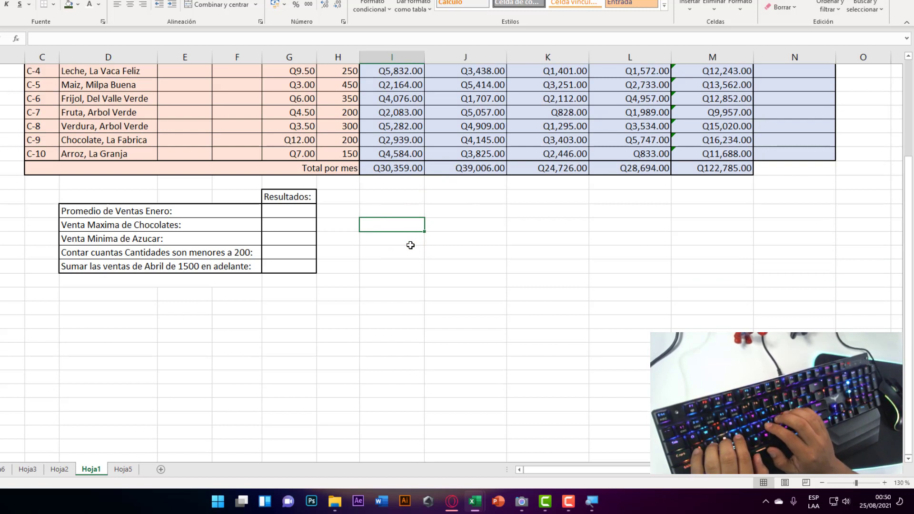
text(En este m)
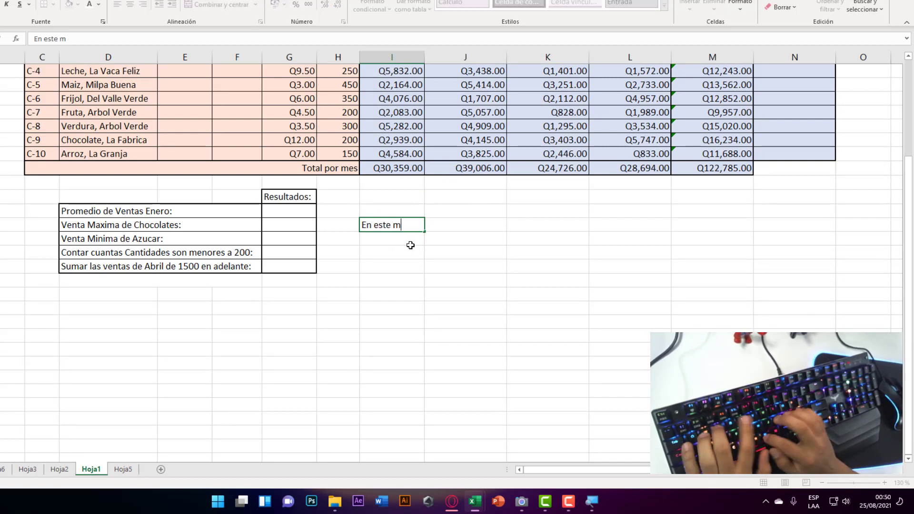
text(omento estoy escribiendo)
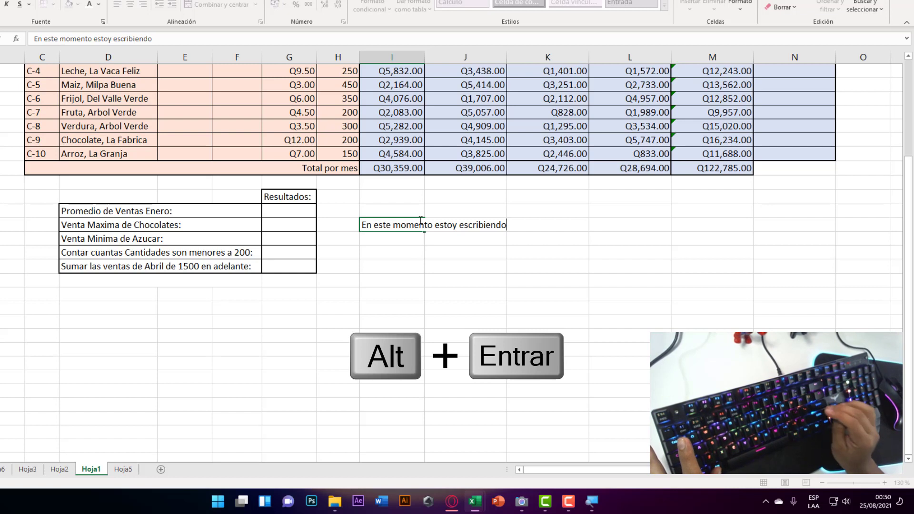
key(alt+Return)
text(o)
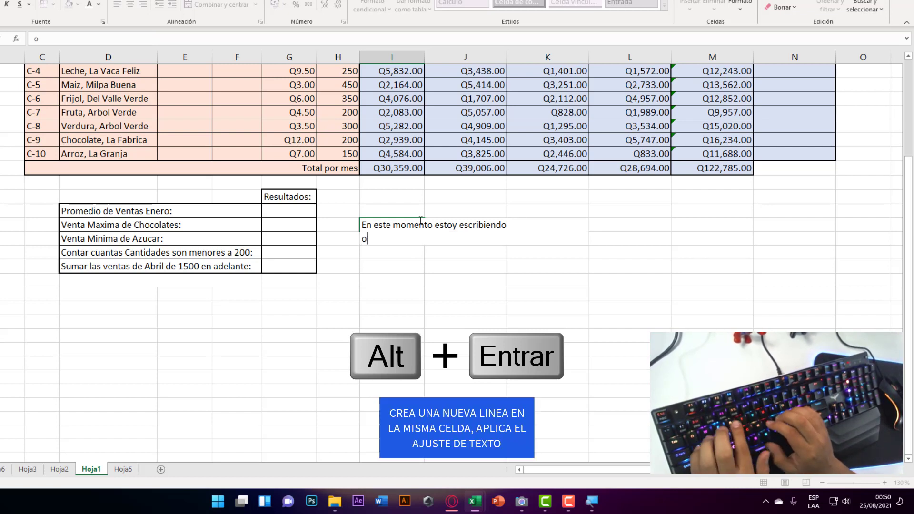
text(tra linea)
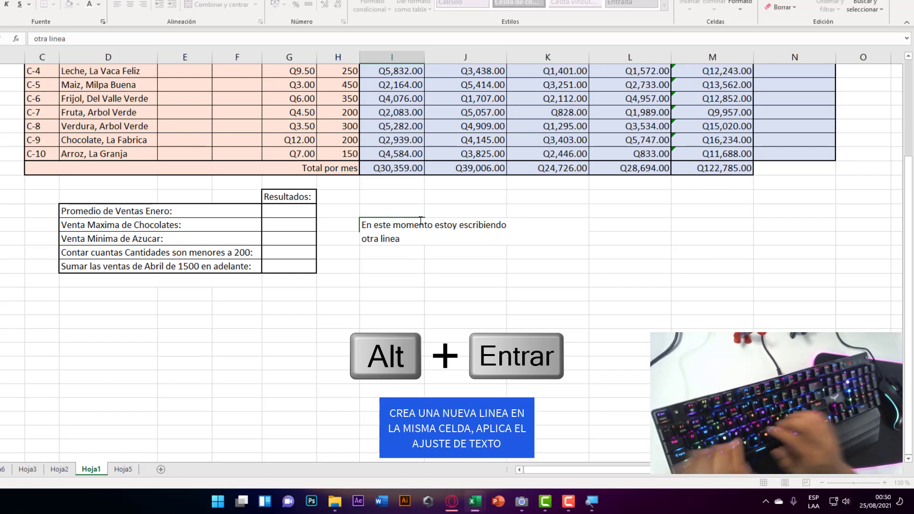
key(Return)
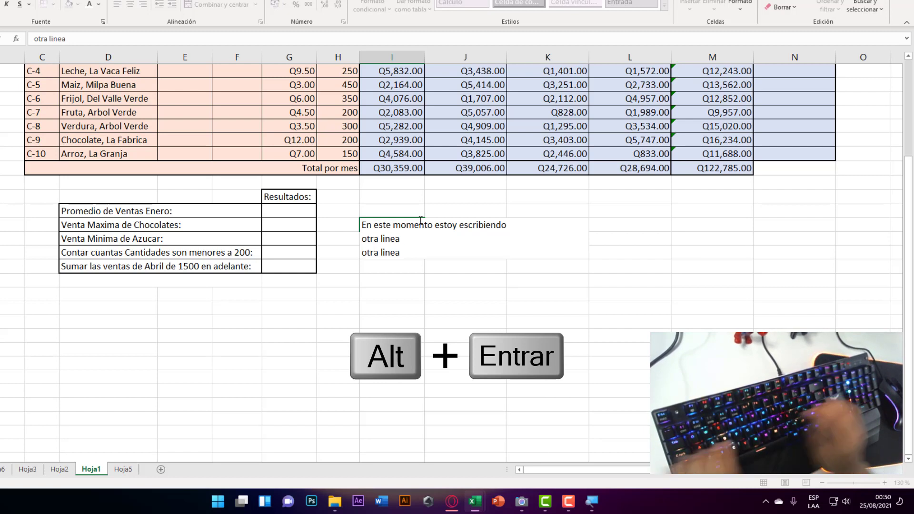
key(alt+Return)
text(otra linea)
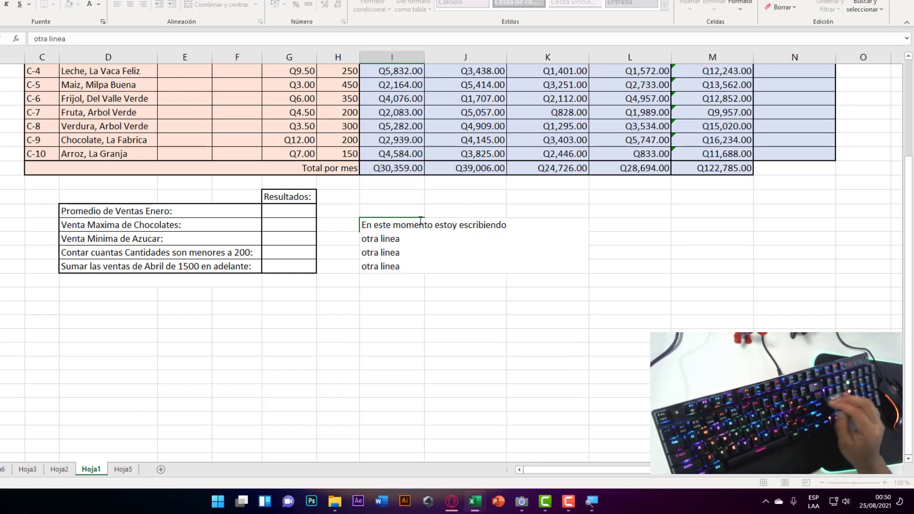
key(Return)
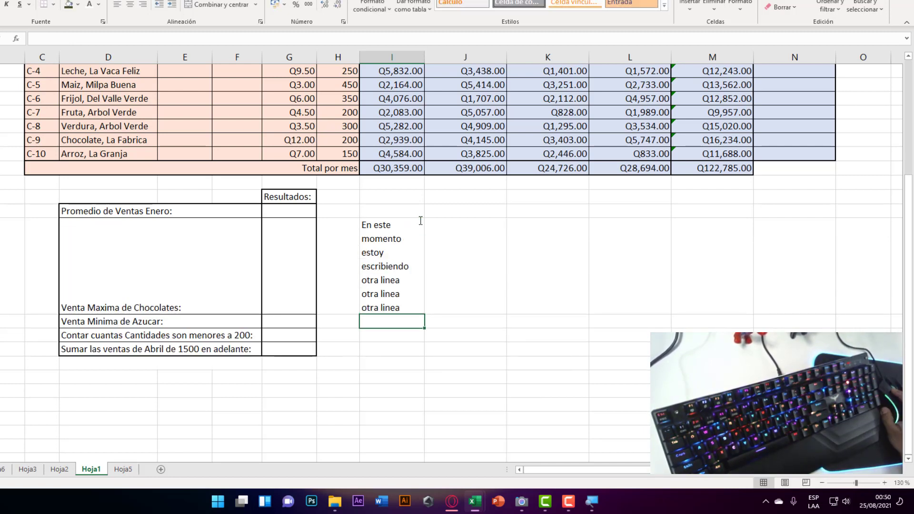
- Clear the multi-line text from cell I21 and move to the Enero sales cell of product C-9
click(393, 244)
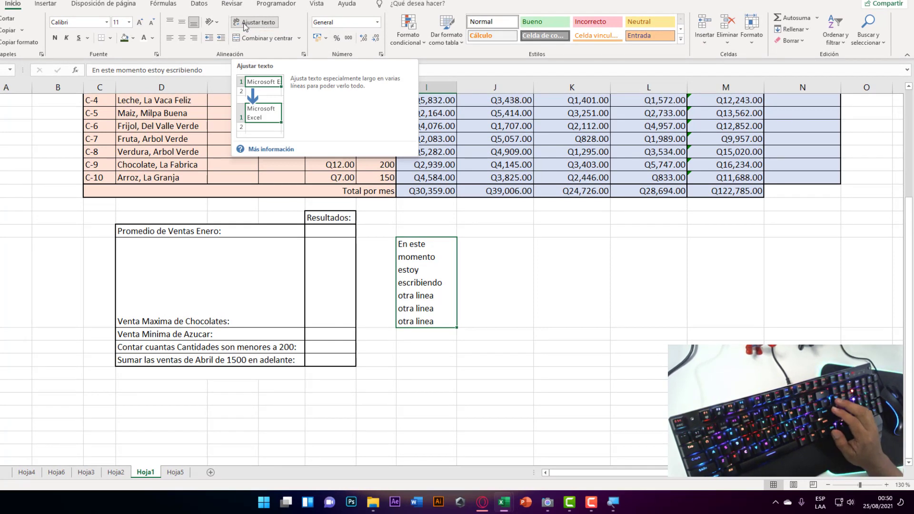
key(Delete)
key(Left)
key(Left)
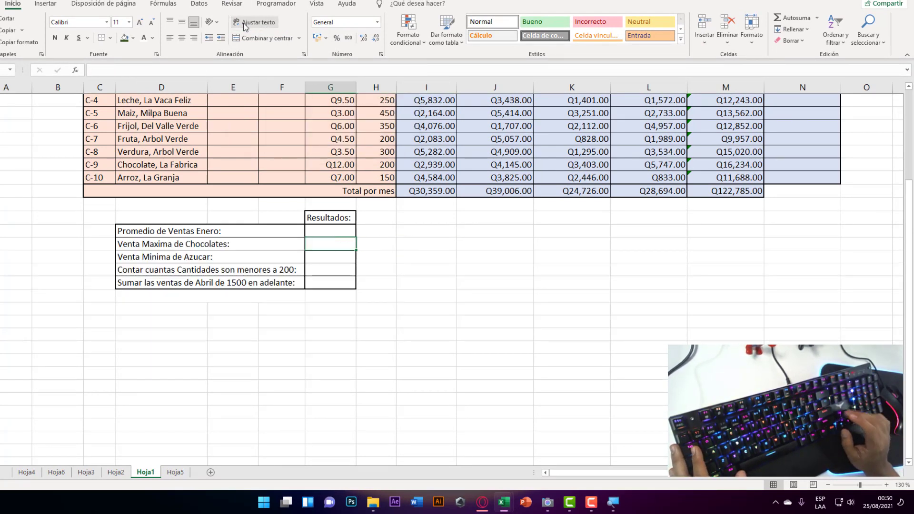
key(Right)
key(Up)
key(Up)
key(Up)
key(Right)
key(Up)
key(Up)
key(Up)
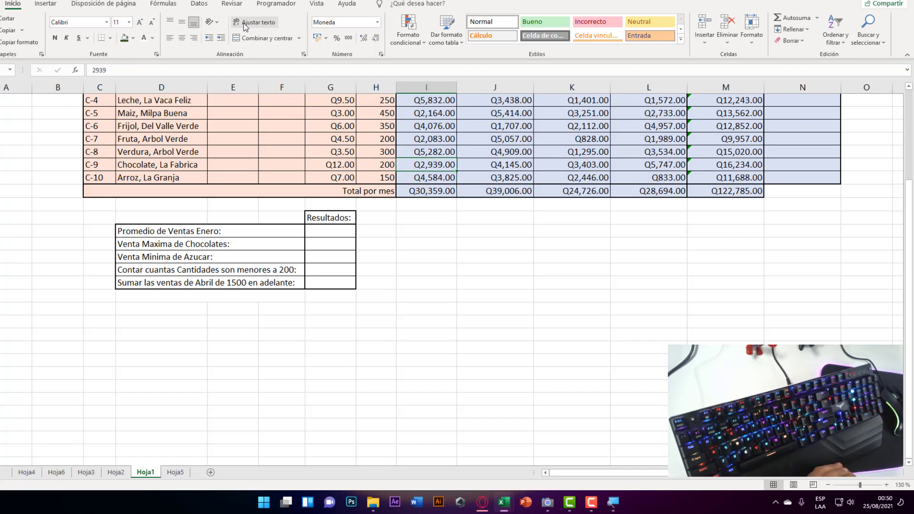